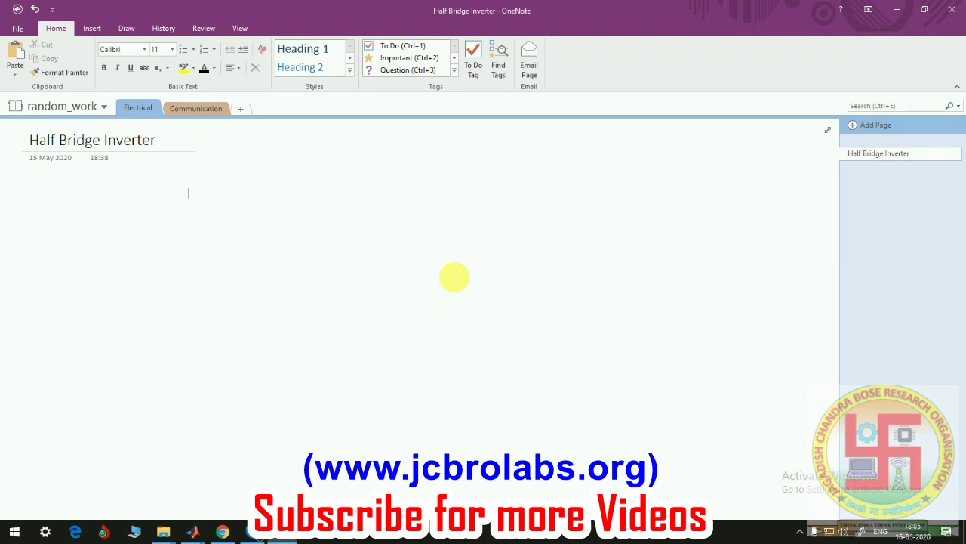
# - Handwrite 'D.C. → A.C.' with the thick black pen
pyautogui.click(129, 30)
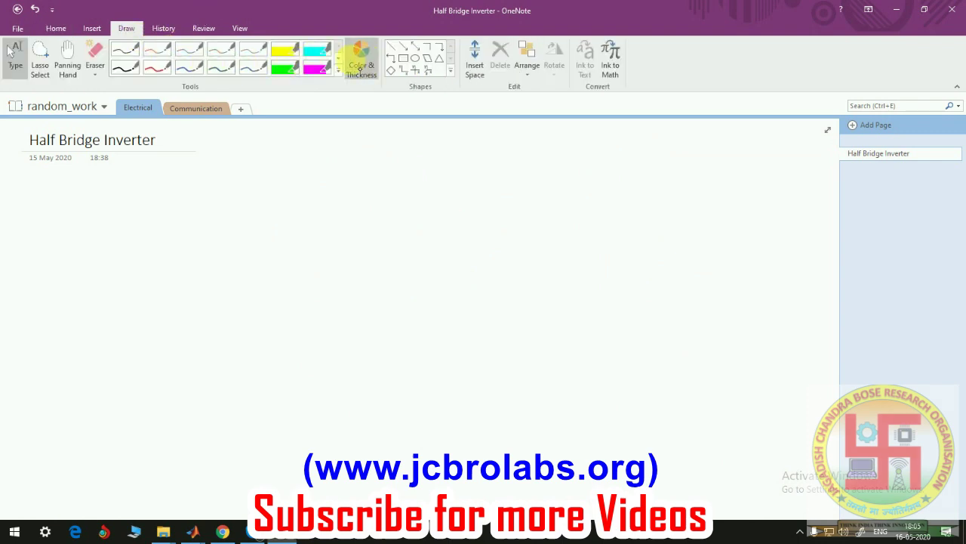
pyautogui.click(189, 66)
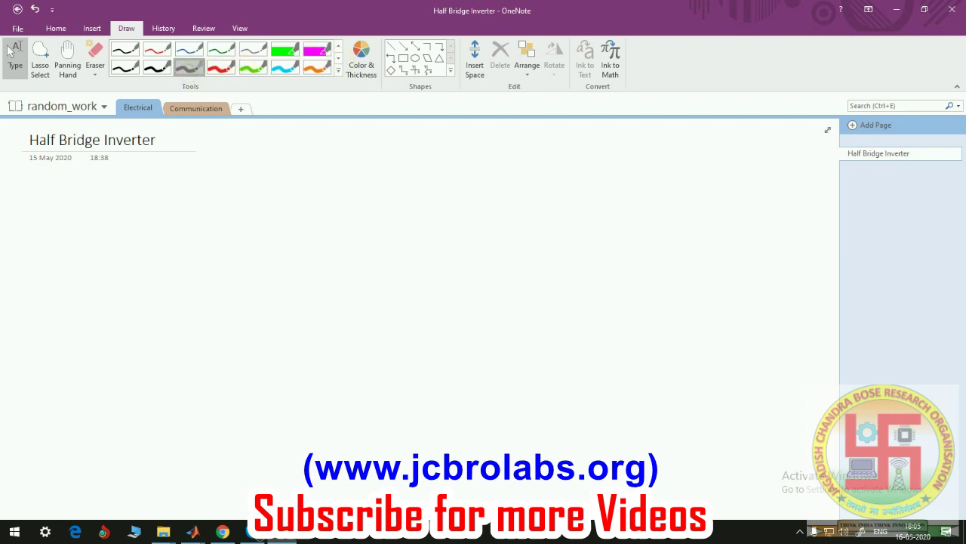
pyautogui.moveTo(179, 162); pyautogui.dragTo(181, 182)
pyautogui.click(213, 174)
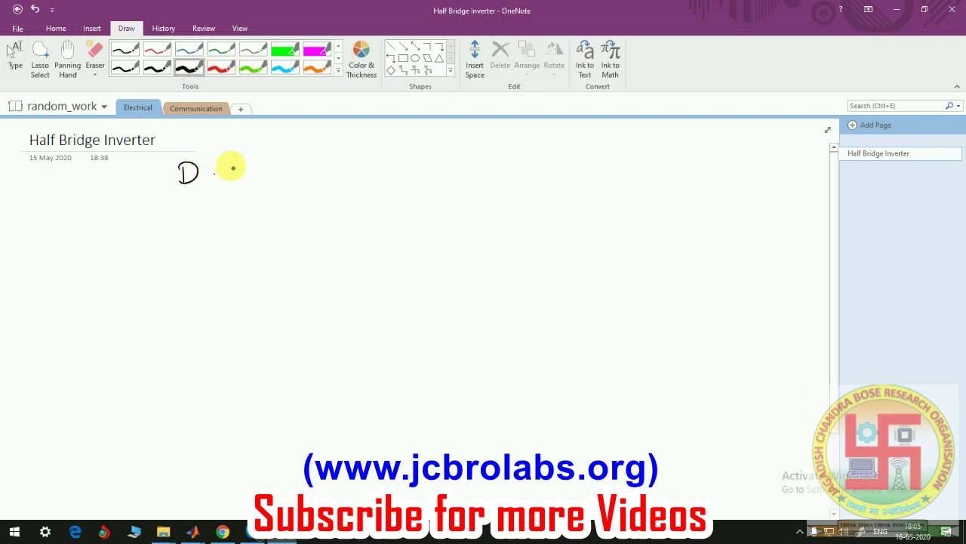
pyautogui.click(238, 174)
pyautogui.moveTo(231, 165)
pyautogui.mouseDown()
pyautogui.moveTo(296, 166)
pyautogui.moveTo(335, 169)
pyautogui.mouseUp()
pyautogui.click(345, 169)
pyautogui.moveTo(369, 160); pyautogui.dragTo(367, 176)
pyautogui.click(374, 169)
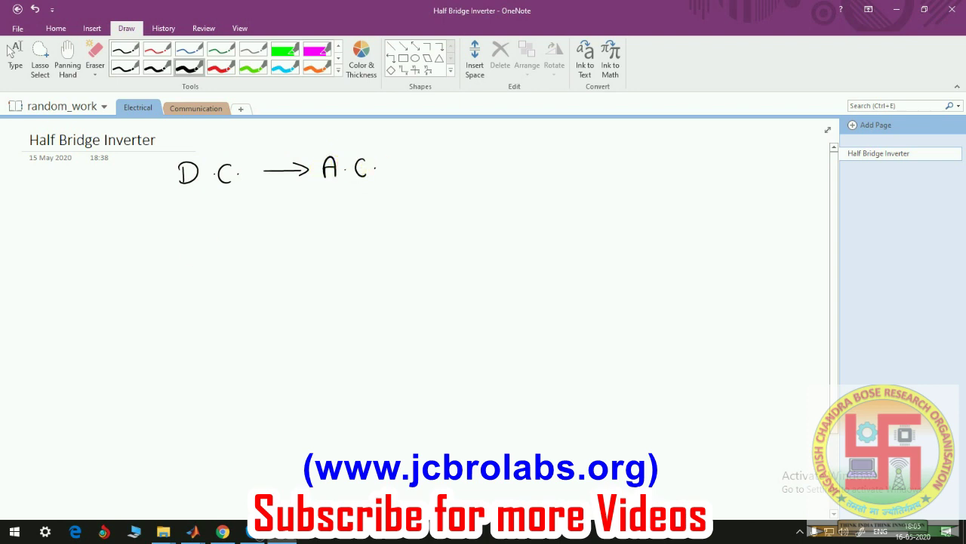
# - Write 'inverter' above the arrow and sketch a sine wave on axes beside A.C
pyautogui.moveTo(263, 142)
pyautogui.mouseDown()
pyautogui.moveTo(272, 149)
pyautogui.moveTo(310, 129)
pyautogui.moveTo(343, 132)
pyautogui.mouseUp()
pyautogui.click(261, 139)
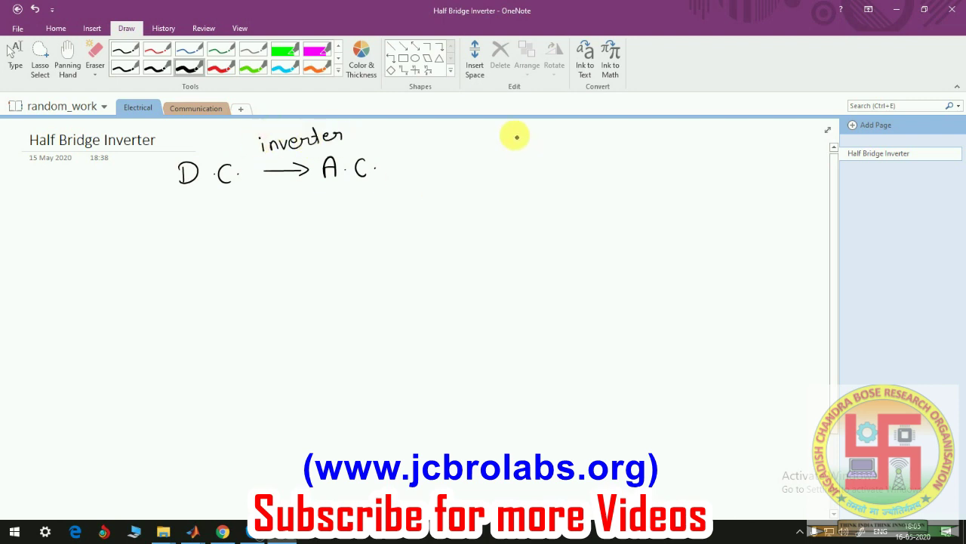
pyautogui.moveTo(441, 132)
pyautogui.mouseDown()
pyautogui.moveTo(441, 192)
pyautogui.moveTo(551, 160)
pyautogui.mouseUp()
pyautogui.moveTo(443, 162)
pyautogui.mouseDown()
pyautogui.moveTo(473, 144)
pyautogui.moveTo(488, 188)
pyautogui.moveTo(517, 192)
pyautogui.moveTo(530, 156)
pyautogui.mouseUp()
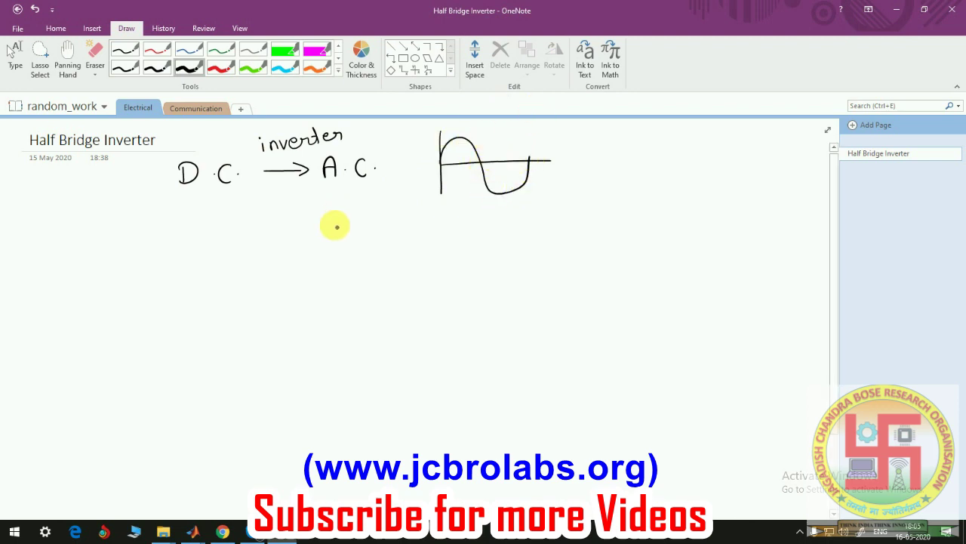
# - Draw black axes under A.C. and a red square wave on them
pyautogui.moveTo(335, 200); pyautogui.dragTo(332, 281)
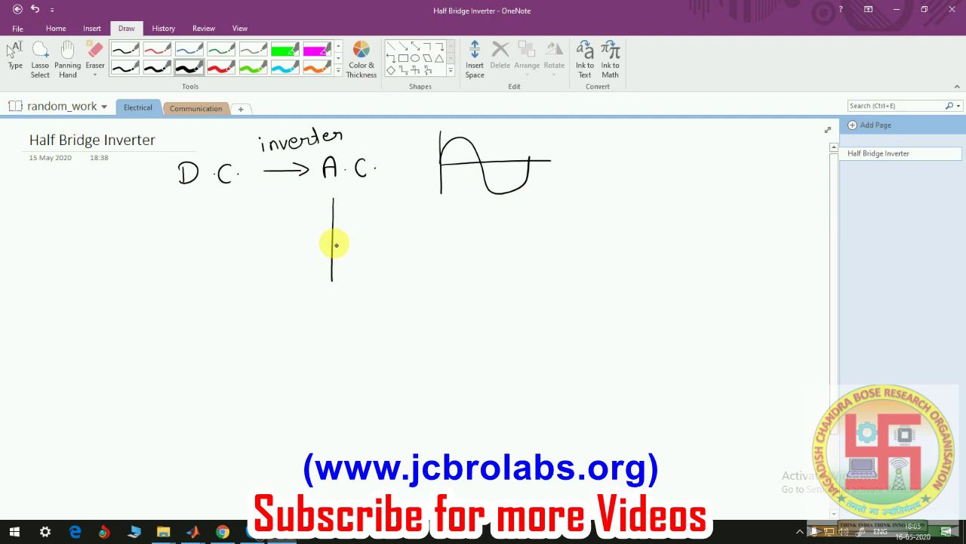
pyautogui.moveTo(332, 244); pyautogui.dragTo(470, 242)
pyautogui.click(221, 67)
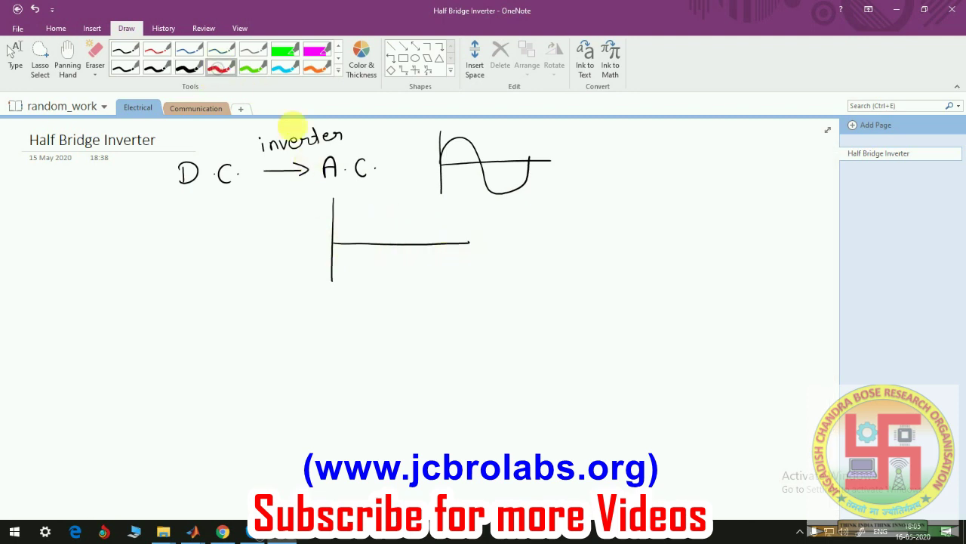
pyautogui.moveTo(334, 215)
pyautogui.mouseDown()
pyautogui.moveTo(346, 214)
pyautogui.moveTo(347, 274)
pyautogui.moveTo(376, 214)
pyautogui.moveTo(384, 270)
pyautogui.moveTo(405, 258)
pyautogui.moveTo(412, 212)
pyautogui.moveTo(423, 269)
pyautogui.mouseUp()
# - Tick the sine wave, sketch a red triangular wave at right, and draw a black curved arrow from D.C
pyautogui.moveTo(506, 178); pyautogui.dragTo(520, 171)
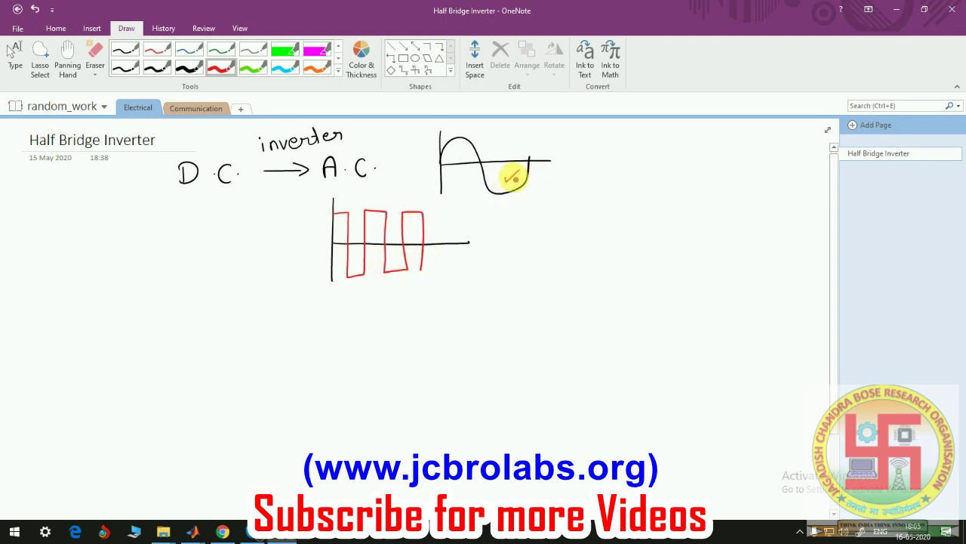
pyautogui.moveTo(558, 214); pyautogui.dragTo(559, 250)
pyautogui.moveTo(556, 218); pyautogui.dragTo(647, 215)
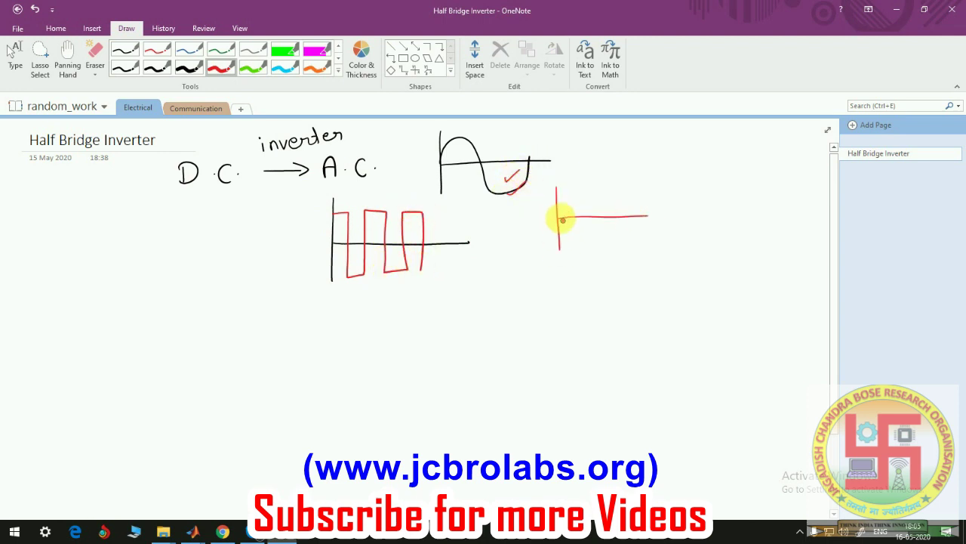
pyautogui.moveTo(557, 218)
pyautogui.mouseDown()
pyautogui.moveTo(600, 195)
pyautogui.moveTo(600, 251)
pyautogui.moveTo(654, 190)
pyautogui.moveTo(660, 242)
pyautogui.moveTo(688, 185)
pyautogui.mouseUp()
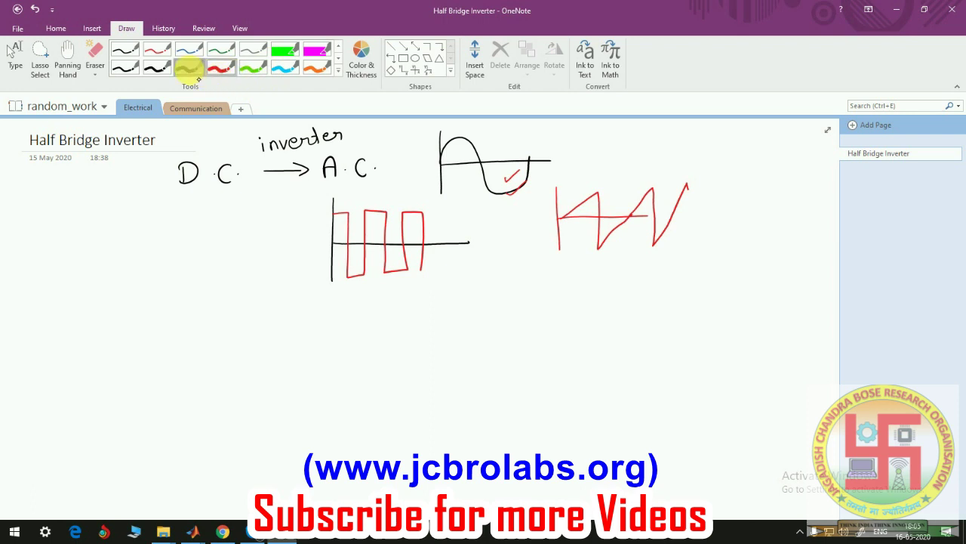
pyautogui.click(189, 68)
pyautogui.moveTo(217, 193)
pyautogui.mouseDown()
pyautogui.moveTo(246, 232)
pyautogui.moveTo(311, 243)
pyautogui.moveTo(298, 252)
pyautogui.mouseUp()
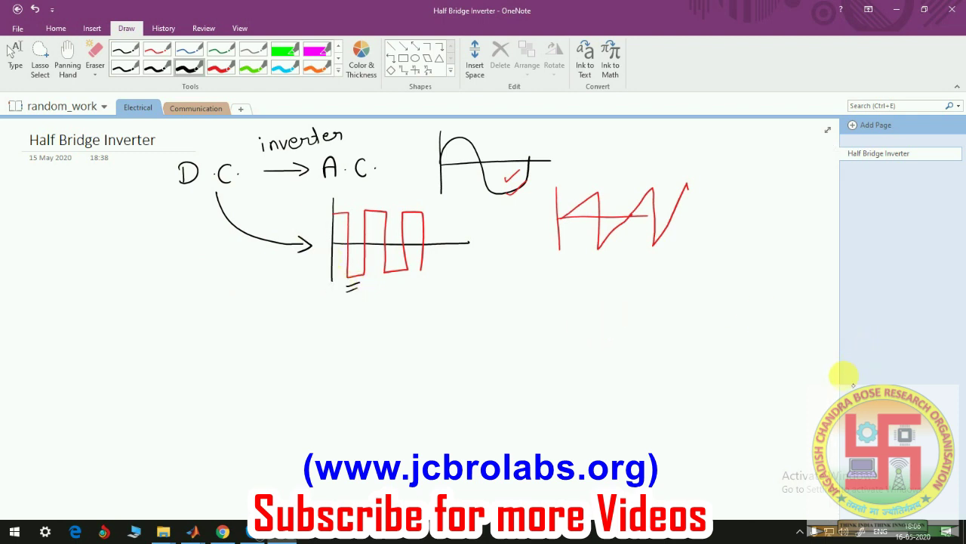
# - Below the waveforms, ink two stacked DC source symbols with top and bottom wires
pyautogui.scroll(-1, 830, 411)
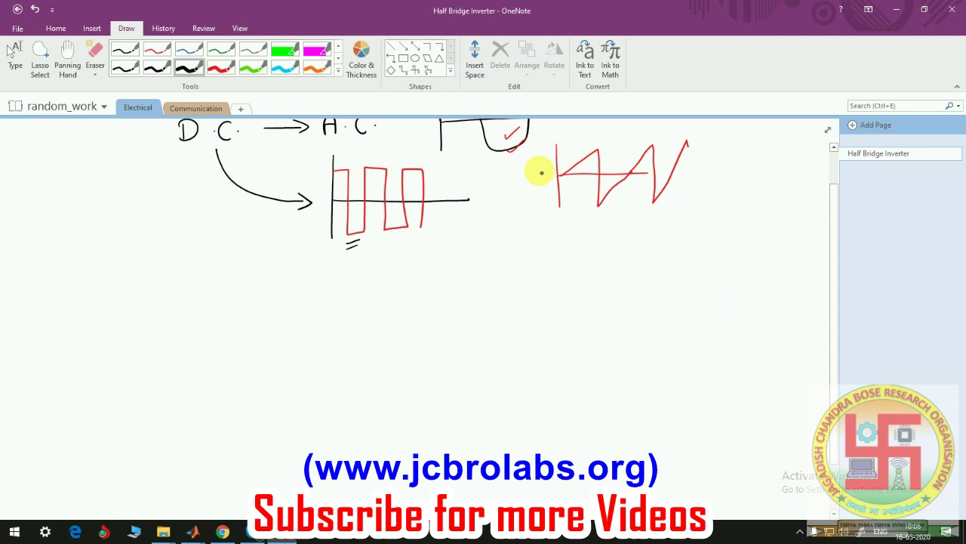
pyautogui.scroll(-1, 834, 389)
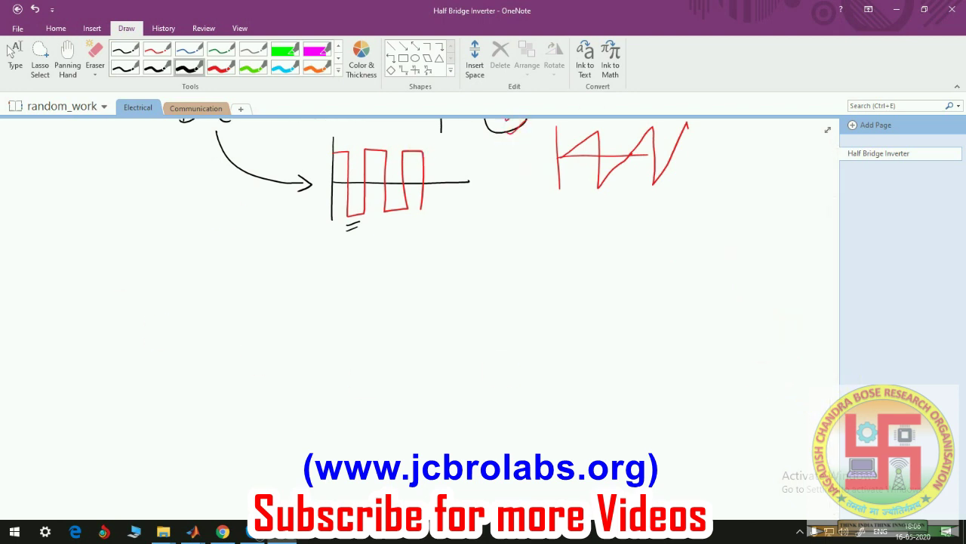
pyautogui.moveTo(836, 338); pyautogui.dragTo(841, 280)
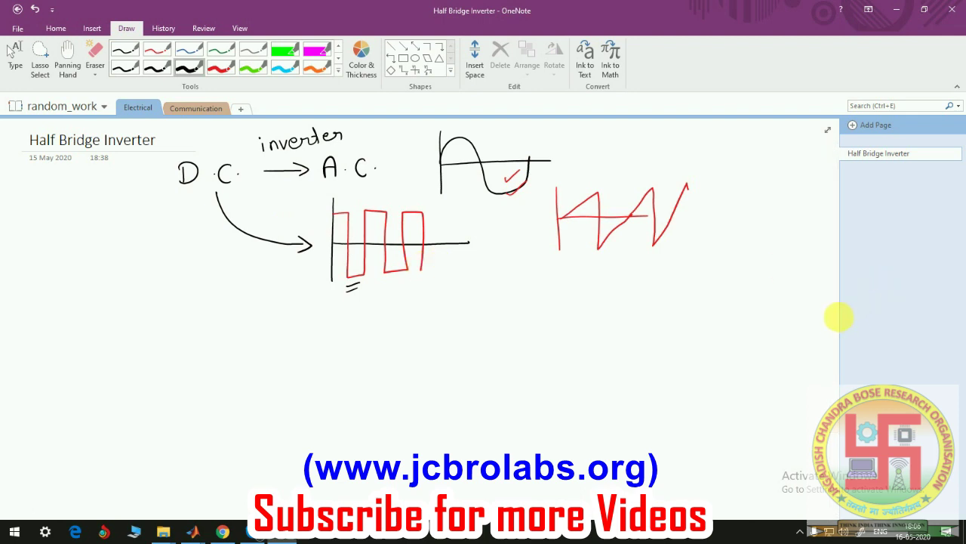
pyautogui.scroll(-3, 833, 335)
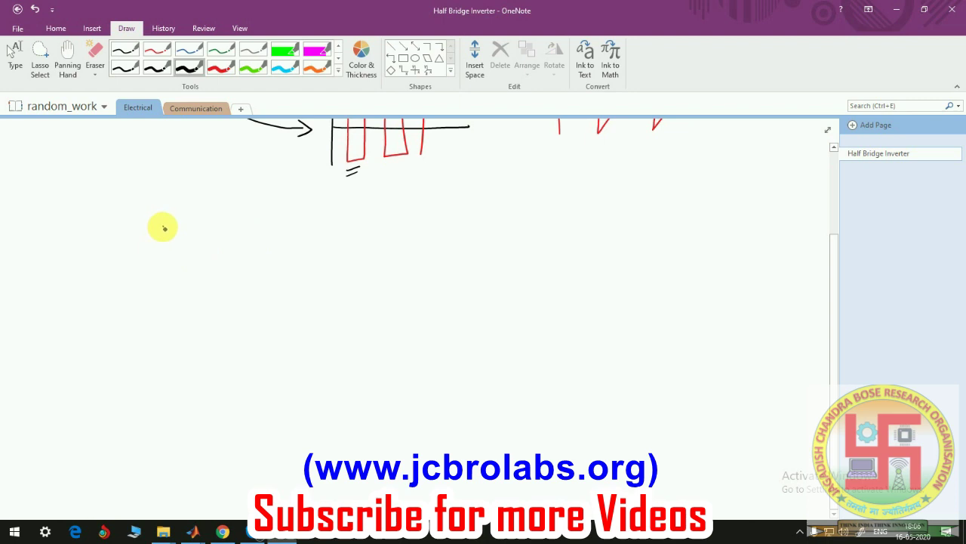
pyautogui.moveTo(164, 228)
pyautogui.mouseDown()
pyautogui.moveTo(170, 256)
pyautogui.moveTo(155, 264)
pyautogui.moveTo(191, 259)
pyautogui.moveTo(174, 272)
pyautogui.moveTo(163, 332)
pyautogui.moveTo(198, 330)
pyautogui.moveTo(179, 340)
pyautogui.moveTo(178, 383)
pyautogui.moveTo(233, 379)
pyautogui.mouseUp()
pyautogui.moveTo(163, 225); pyautogui.dragTo(223, 224)
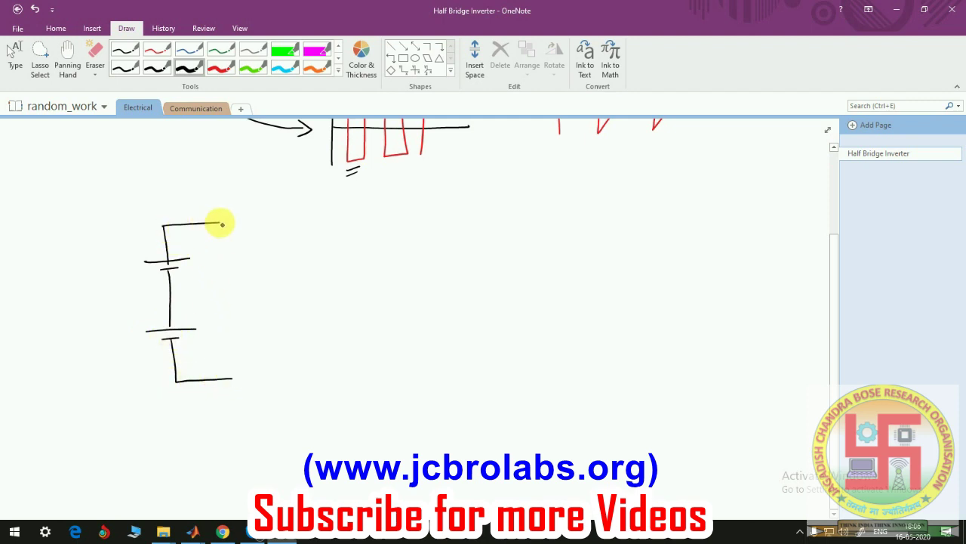
# - Sketch the right-hand circuit: a source wired to two series capacitors
pyautogui.moveTo(614, 177)
pyautogui.mouseDown()
pyautogui.moveTo(617, 227)
pyautogui.moveTo(634, 227)
pyautogui.moveTo(622, 235)
pyautogui.moveTo(620, 287)
pyautogui.mouseUp()
pyautogui.moveTo(613, 174); pyautogui.dragTo(690, 183)
pyautogui.moveTo(672, 194)
pyautogui.mouseDown()
pyautogui.moveTo(689, 194)
pyautogui.moveTo(683, 248)
pyautogui.moveTo(701, 261)
pyautogui.mouseUp()
pyautogui.moveTo(691, 263)
pyautogui.mouseDown()
pyautogui.moveTo(691, 296)
pyautogui.moveTo(623, 296)
pyautogui.mouseUp()
# - Label the source Vs and each capacitor Vs/2, ground the midpoint, and add +/− signs
pyautogui.moveTo(583, 202)
pyautogui.mouseDown()
pyautogui.moveTo(594, 204)
pyautogui.moveTo(596, 219)
pyautogui.mouseUp()
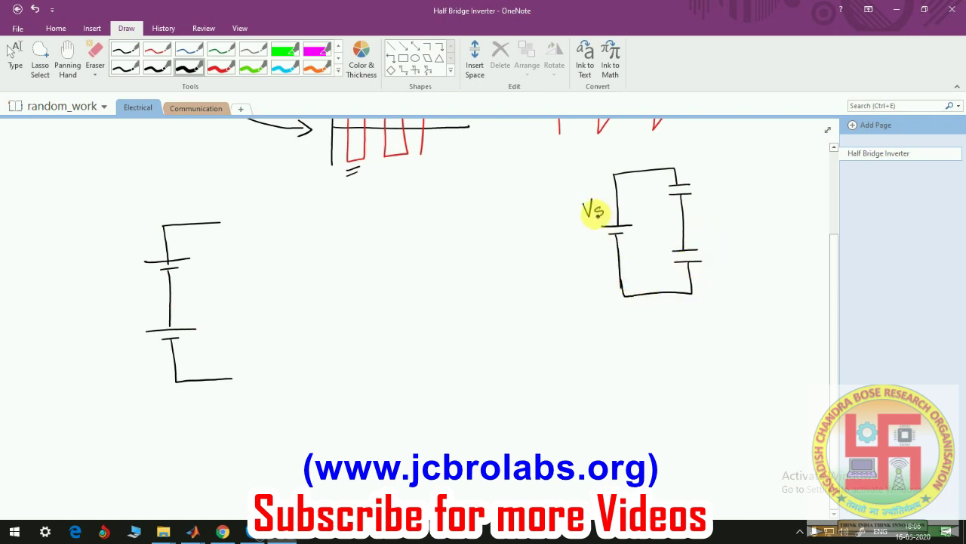
pyautogui.moveTo(649, 178)
pyautogui.mouseDown()
pyautogui.moveTo(667, 192)
pyautogui.moveTo(665, 209)
pyautogui.mouseUp()
pyautogui.moveTo(648, 257)
pyautogui.mouseDown()
pyautogui.moveTo(663, 271)
pyautogui.moveTo(670, 261)
pyautogui.mouseUp()
pyautogui.moveTo(663, 274); pyautogui.dragTo(675, 285)
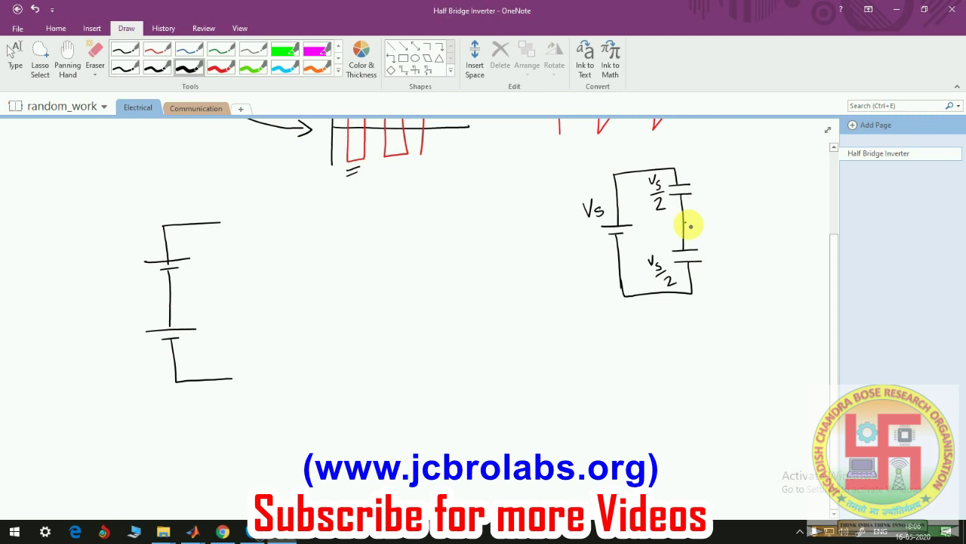
pyautogui.moveTo(667, 219); pyautogui.dragTo(674, 236)
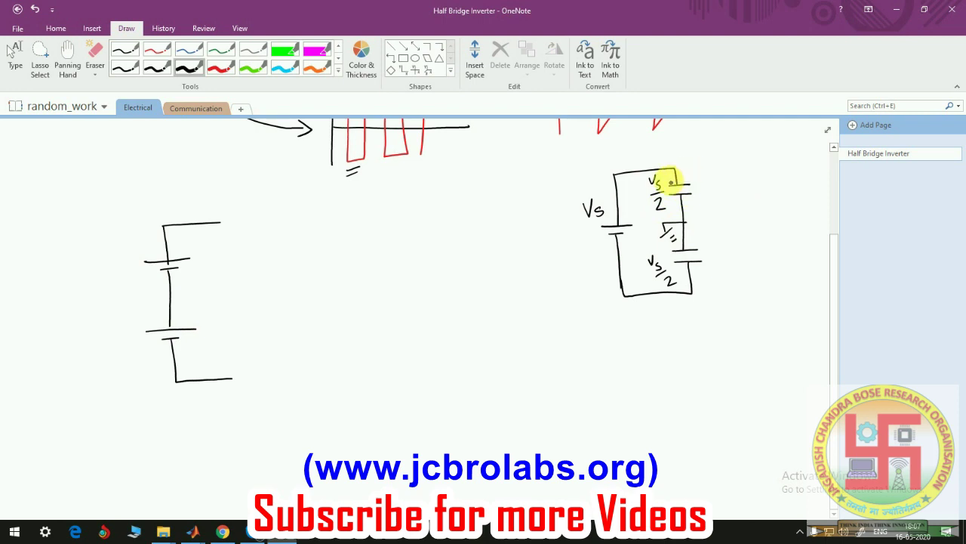
pyautogui.moveTo(667, 179); pyautogui.dragTo(680, 200)
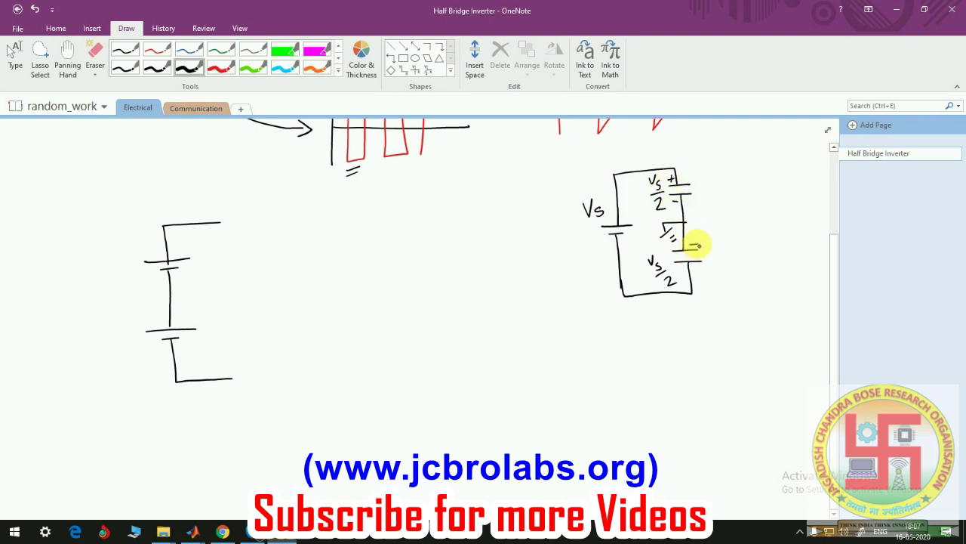
pyautogui.moveTo(694, 240); pyautogui.dragTo(694, 248)
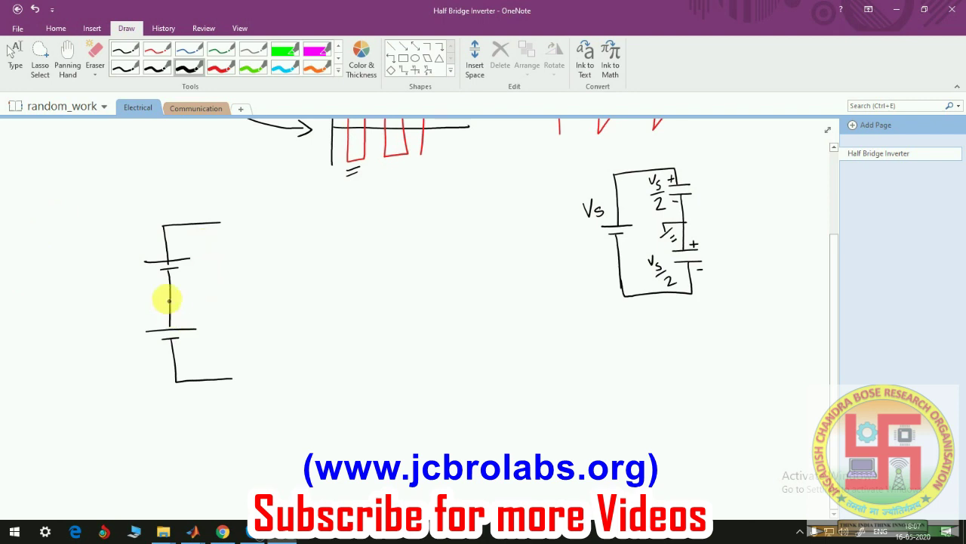
# - Ground the left sources' midpoint, mark their polarity, and label both Vs
pyautogui.moveTo(169, 293)
pyautogui.mouseDown()
pyautogui.moveTo(144, 293)
pyautogui.moveTo(125, 310)
pyautogui.moveTo(138, 301)
pyautogui.mouseUp()
pyautogui.moveTo(130, 312); pyautogui.dragTo(136, 308)
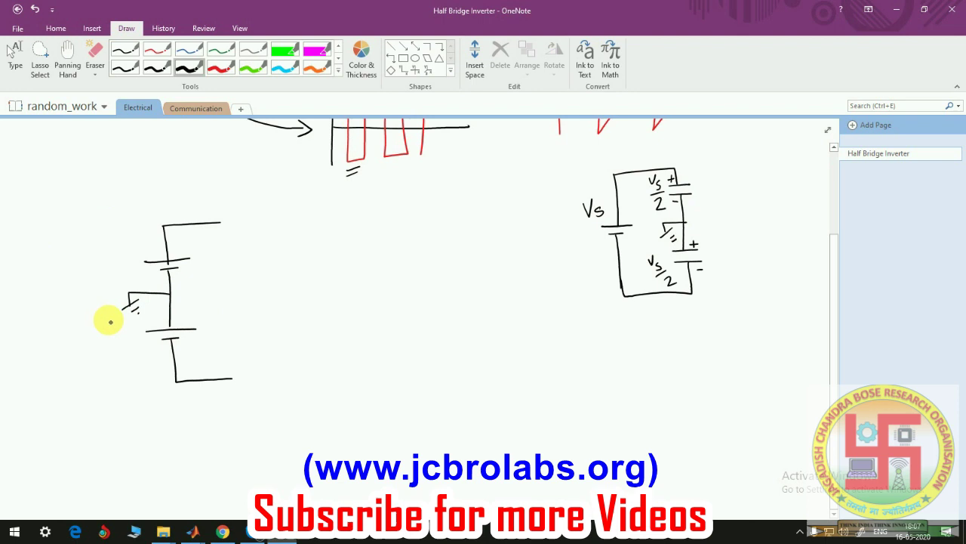
pyautogui.moveTo(145, 252); pyautogui.dragTo(161, 276)
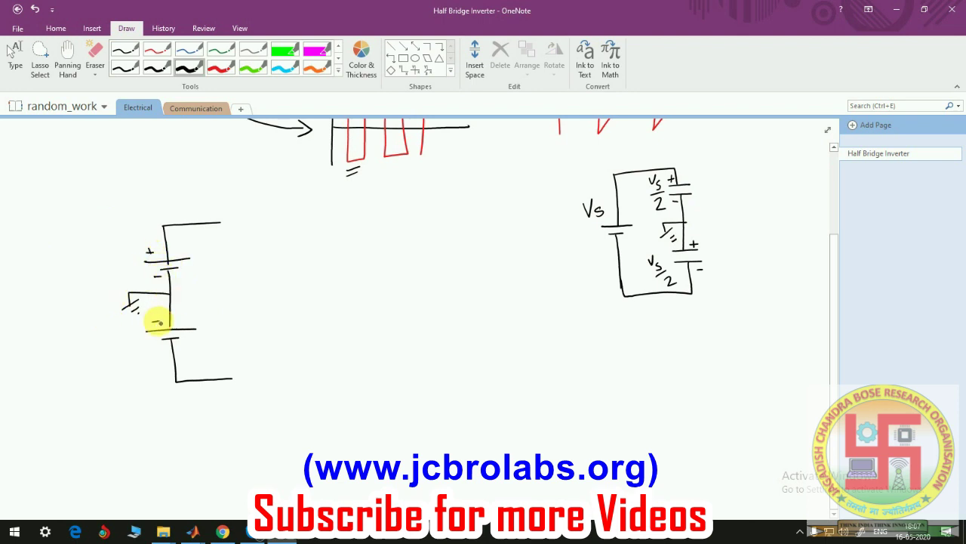
pyautogui.moveTo(155, 317); pyautogui.dragTo(165, 349)
pyautogui.moveTo(108, 256)
pyautogui.mouseDown()
pyautogui.moveTo(118, 256)
pyautogui.moveTo(119, 271)
pyautogui.mouseUp()
pyautogui.moveTo(122, 333); pyautogui.dragTo(133, 333)
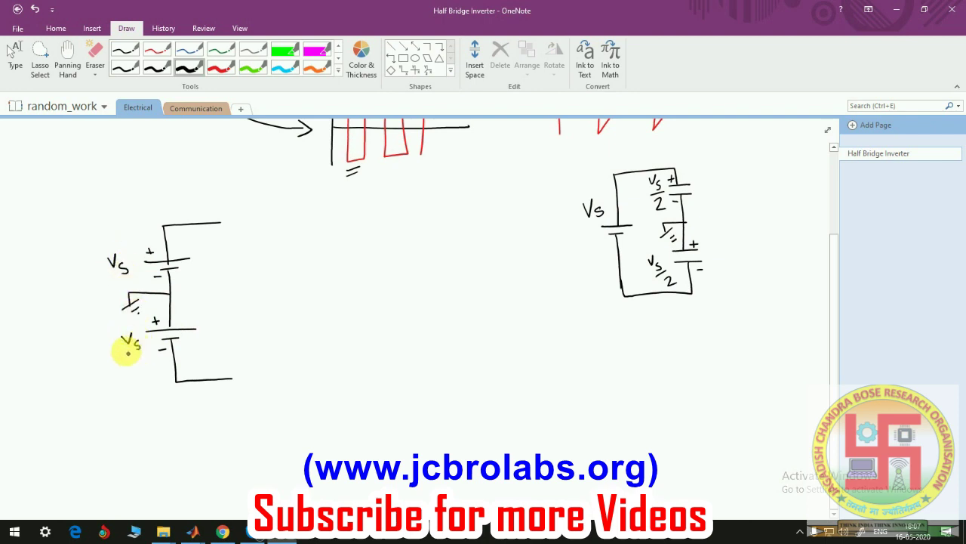
# - Draw the two switches and the load resistor RL with + and − marks
pyautogui.moveTo(219, 225)
pyautogui.mouseDown()
pyautogui.moveTo(291, 219)
pyautogui.moveTo(297, 246)
pyautogui.moveTo(324, 249)
pyautogui.moveTo(305, 302)
pyautogui.moveTo(310, 360)
pyautogui.moveTo(276, 377)
pyautogui.moveTo(232, 379)
pyautogui.mouseUp()
pyautogui.moveTo(308, 334); pyautogui.dragTo(342, 316)
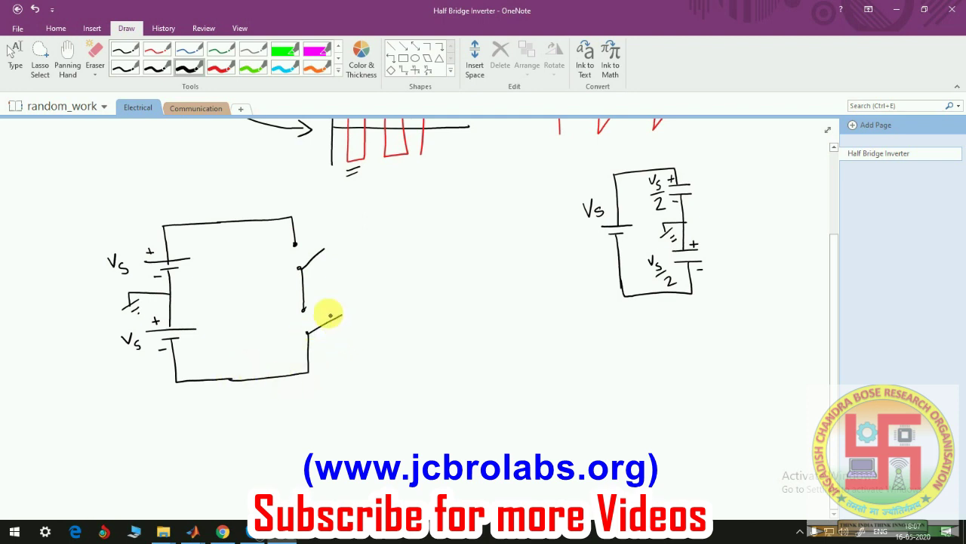
pyautogui.moveTo(172, 295)
pyautogui.mouseDown()
pyautogui.moveTo(237, 282)
pyautogui.moveTo(302, 289)
pyautogui.mouseUp()
pyautogui.moveTo(243, 300); pyautogui.dragTo(245, 316)
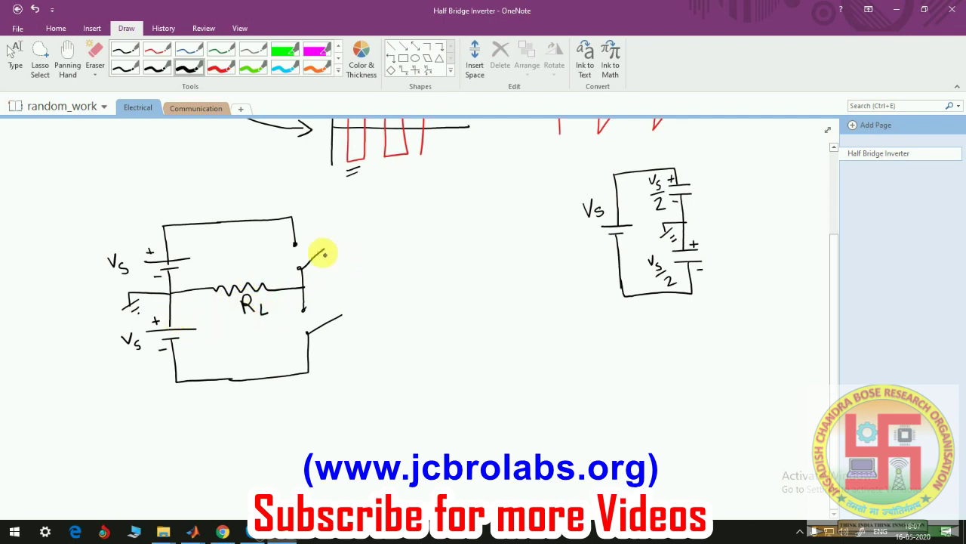
pyautogui.moveTo(277, 270); pyautogui.dragTo(276, 285)
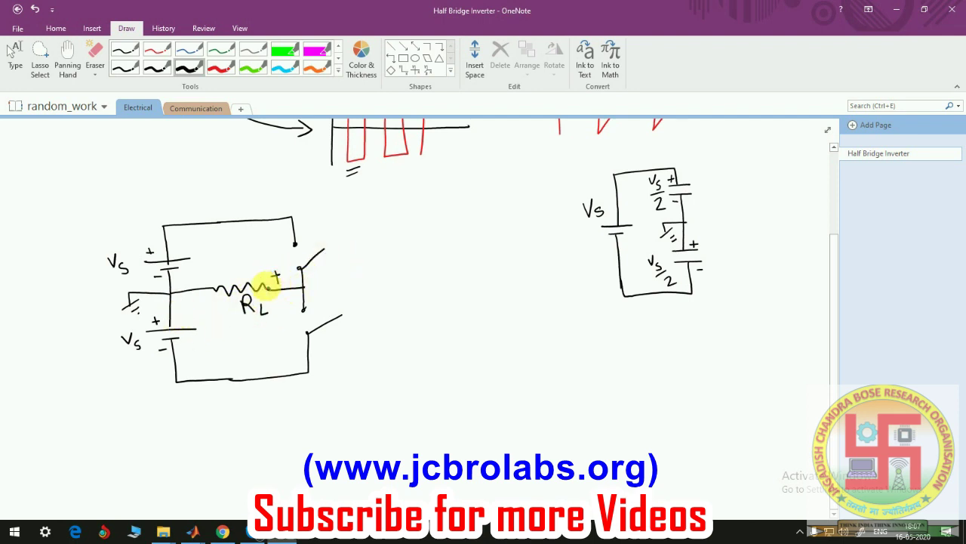
pyautogui.moveTo(195, 281); pyautogui.dragTo(249, 266)
pyautogui.click(221, 68)
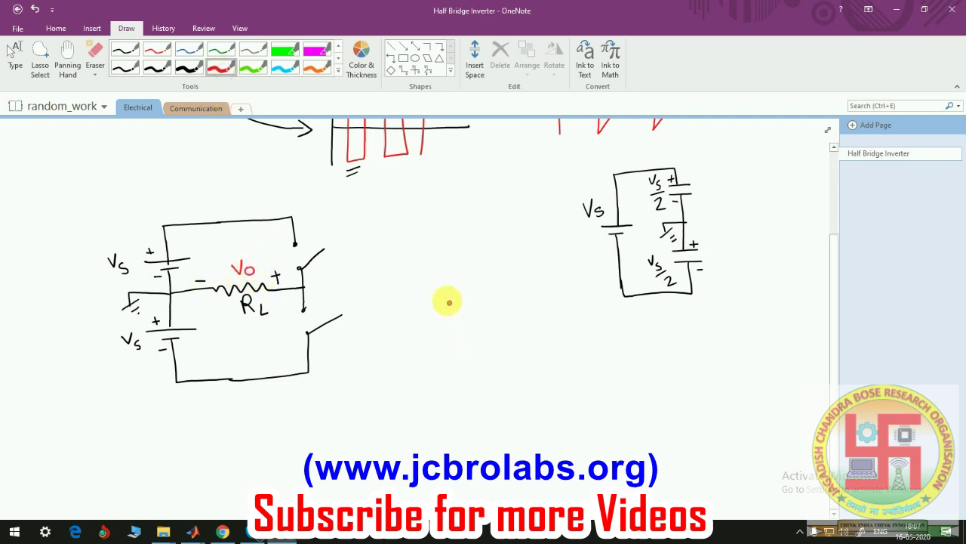
# - Write Vo in red, draw the output waveform axes, and label the switches S1 and S2
pyautogui.moveTo(445, 293); pyautogui.dragTo(452, 430)
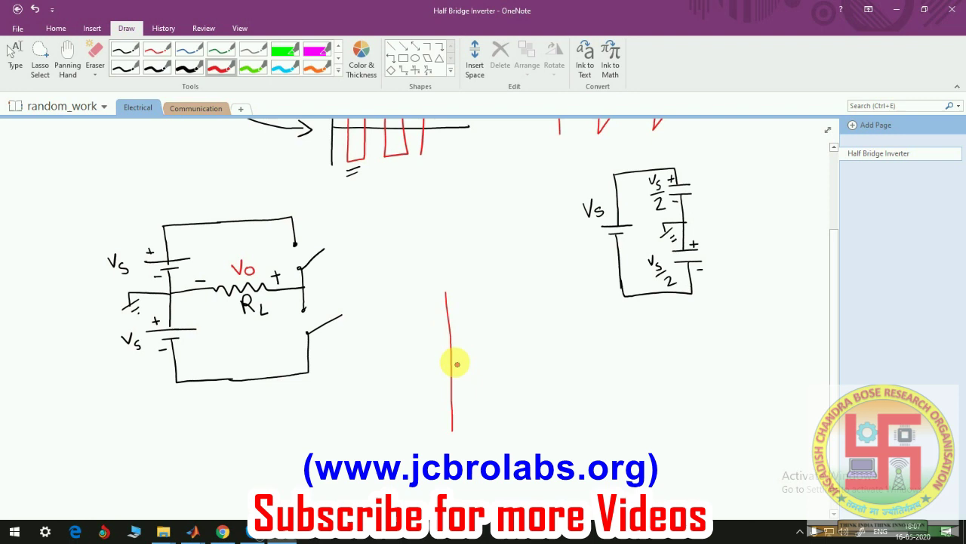
pyautogui.moveTo(454, 363); pyautogui.dragTo(602, 355)
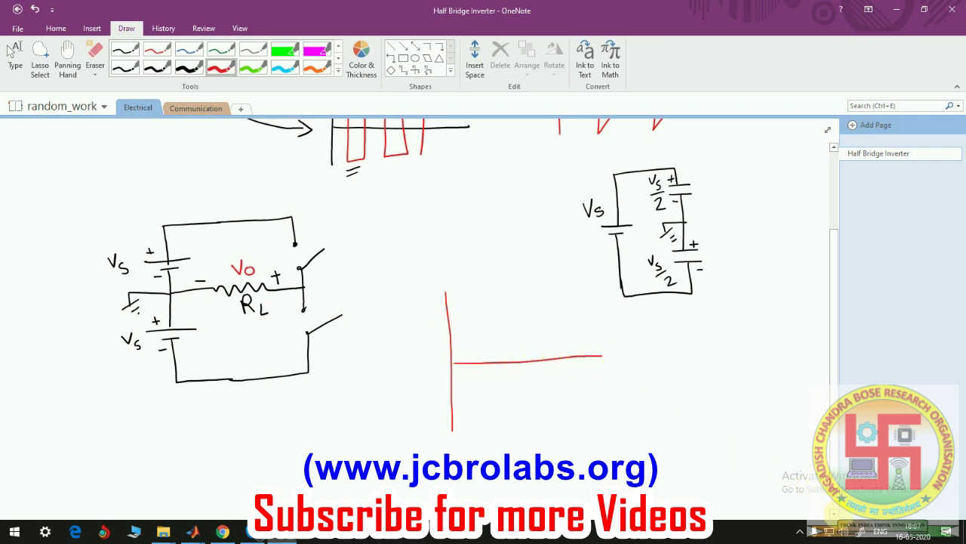
pyautogui.scroll(-3, 818, 496)
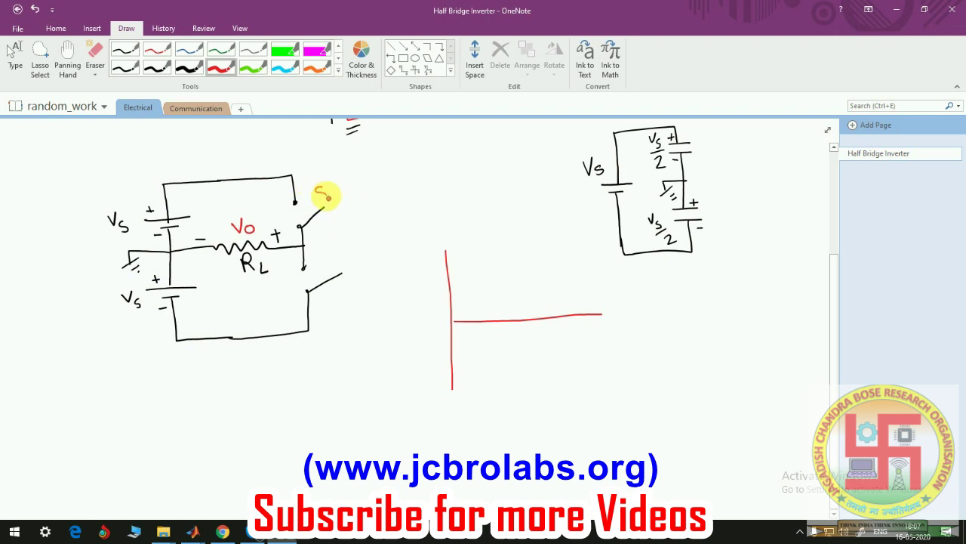
pyautogui.moveTo(329, 188); pyautogui.dragTo(319, 199)
pyautogui.moveTo(333, 191); pyautogui.dragTo(335, 201)
pyautogui.moveTo(347, 259)
pyautogui.mouseDown()
pyautogui.moveTo(341, 270)
pyautogui.moveTo(360, 271)
pyautogui.mouseUp()
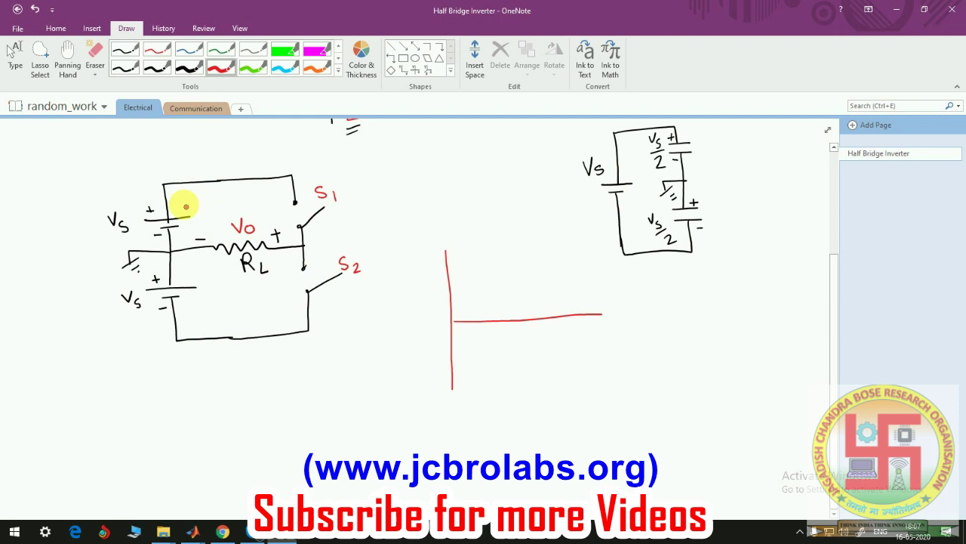
# - Draw the upper current loop and positive level marked S1 'ON', then the lower loop in green
pyautogui.moveTo(179, 210)
pyautogui.mouseDown()
pyautogui.moveTo(252, 184)
pyautogui.moveTo(263, 198)
pyautogui.moveTo(216, 216)
pyautogui.mouseUp()
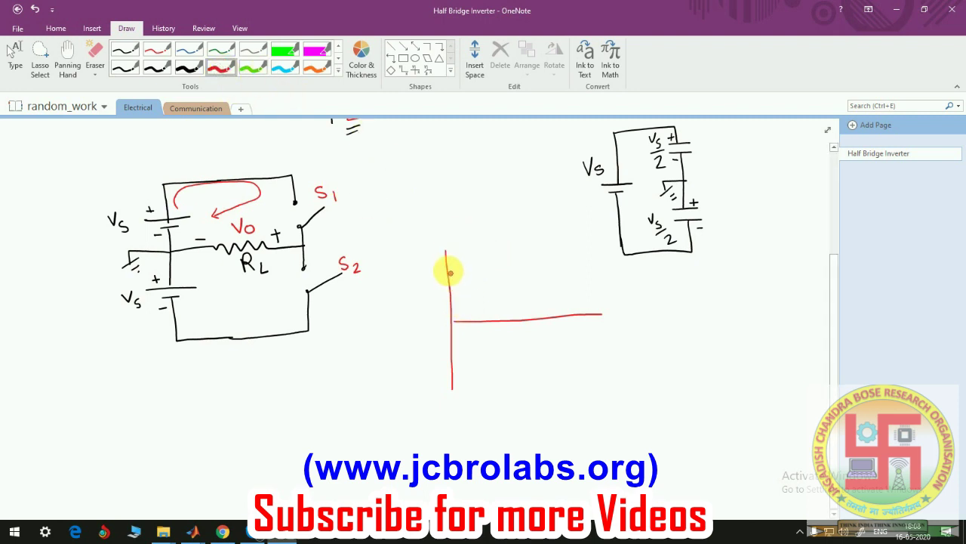
pyautogui.moveTo(449, 272); pyautogui.dragTo(485, 273)
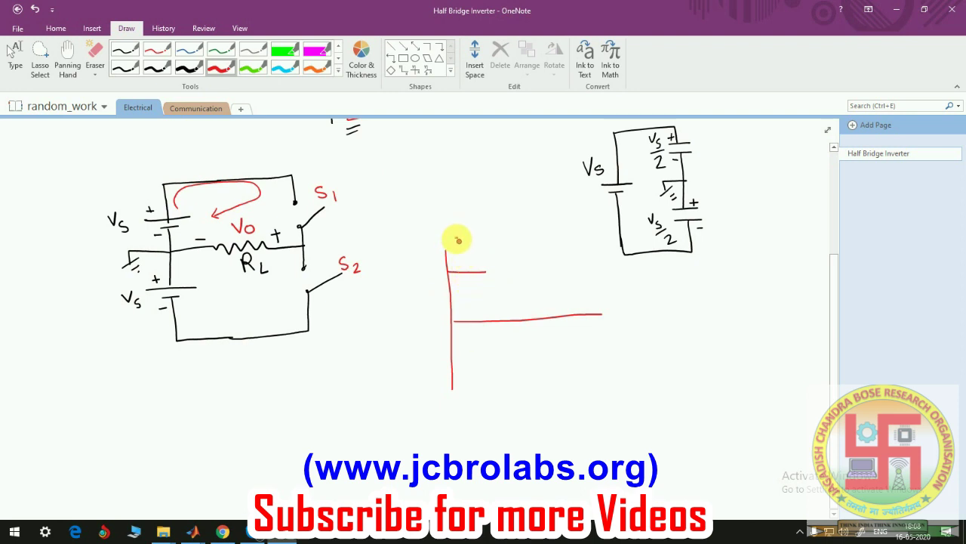
pyautogui.moveTo(464, 245)
pyautogui.mouseDown()
pyautogui.moveTo(498, 236)
pyautogui.moveTo(479, 233)
pyautogui.mouseUp()
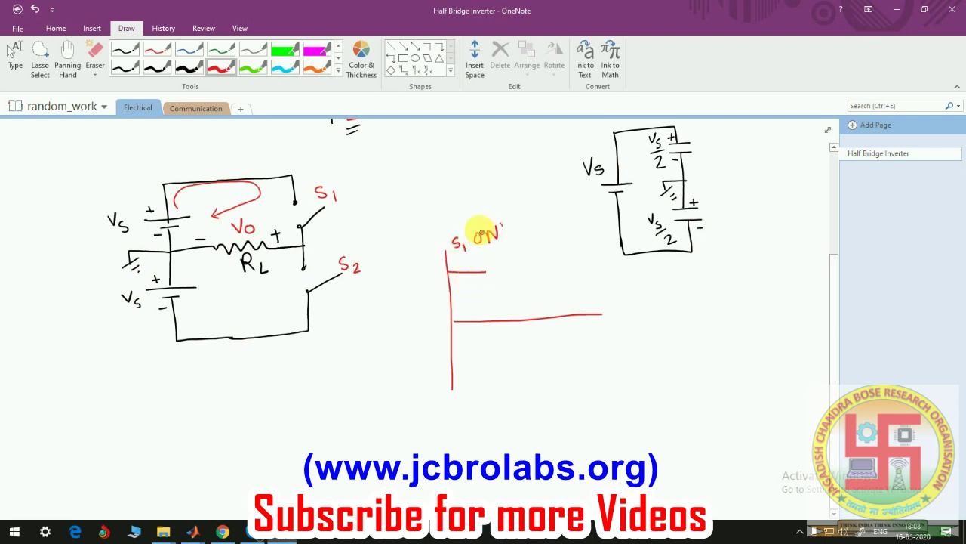
pyautogui.click(252, 66)
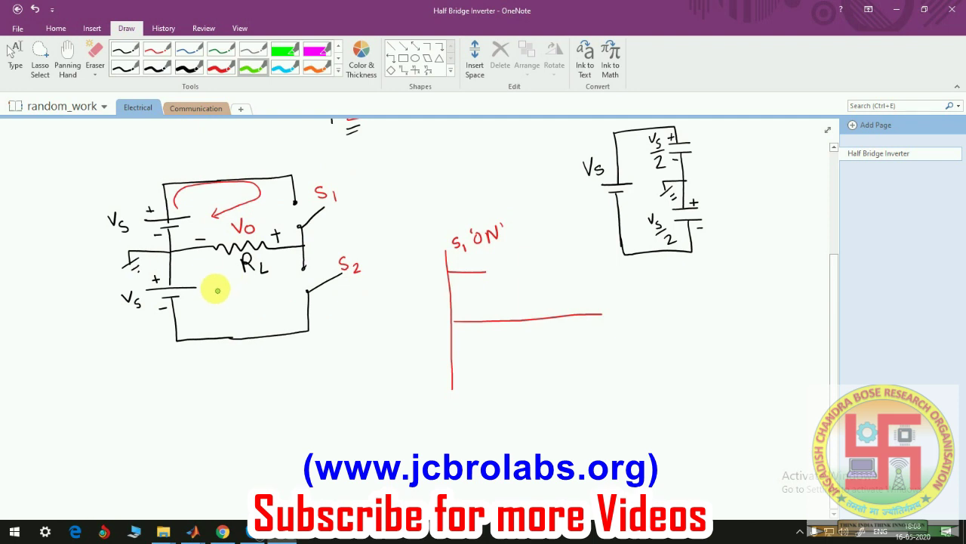
pyautogui.moveTo(217, 289)
pyautogui.mouseDown()
pyautogui.moveTo(265, 290)
pyautogui.moveTo(267, 311)
pyautogui.moveTo(222, 327)
pyautogui.mouseUp()
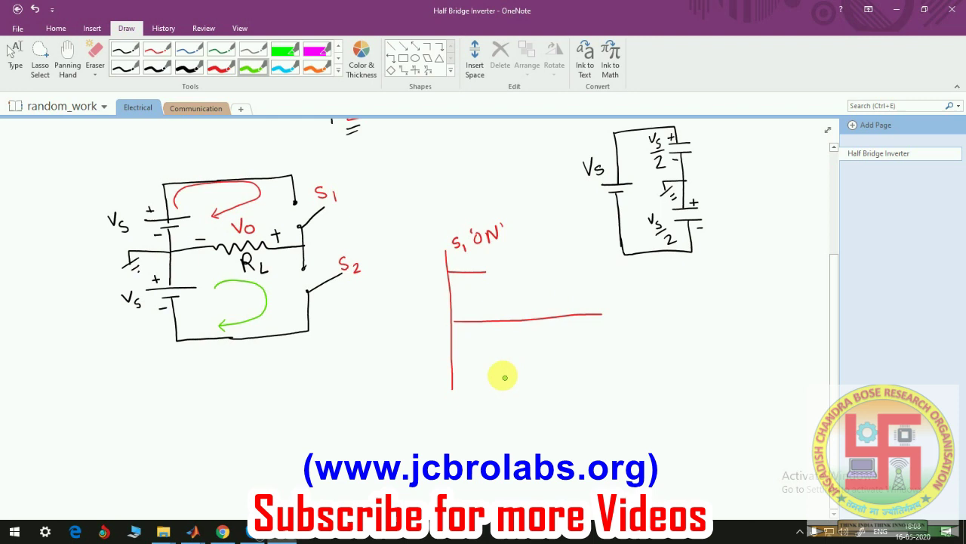
# - Complete the square wave with the negative level, the drop to it, and the red rise back
pyautogui.moveTo(501, 376); pyautogui.dragTo(536, 376)
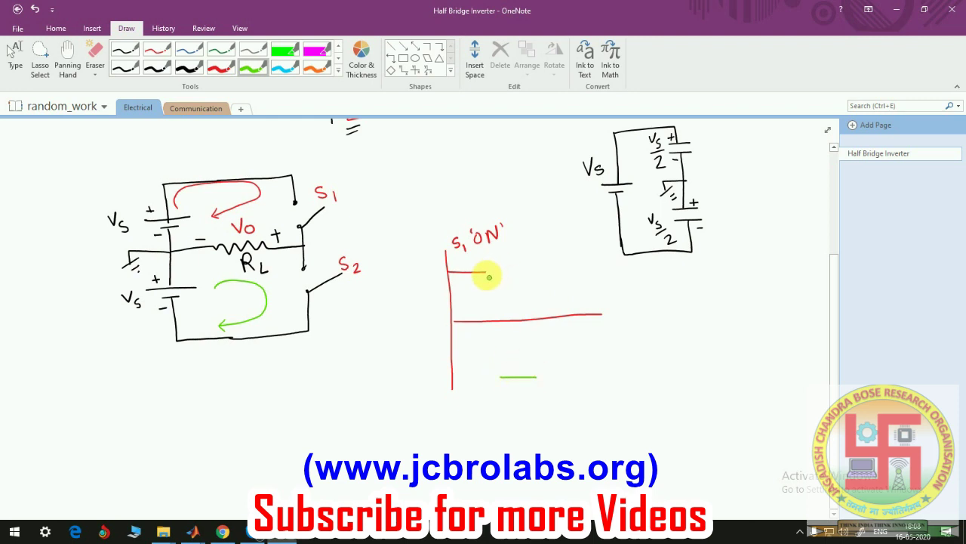
pyautogui.moveTo(489, 275)
pyautogui.mouseDown()
pyautogui.moveTo(499, 405)
pyautogui.moveTo(516, 414)
pyautogui.moveTo(568, 397)
pyautogui.mouseUp()
pyautogui.click(221, 67)
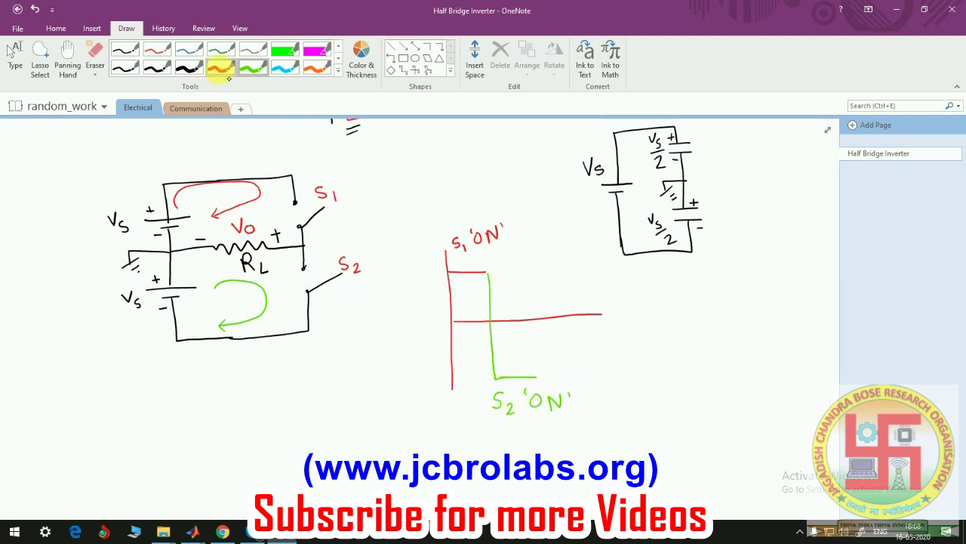
pyautogui.moveTo(538, 378)
pyautogui.mouseDown()
pyautogui.moveTo(532, 274)
pyautogui.moveTo(565, 263)
pyautogui.moveTo(573, 367)
pyautogui.moveTo(591, 376)
pyautogui.moveTo(615, 363)
pyautogui.moveTo(611, 263)
pyautogui.moveTo(625, 262)
pyautogui.moveTo(643, 297)
pyautogui.moveTo(644, 367)
pyautogui.moveTo(678, 369)
pyautogui.mouseUp()
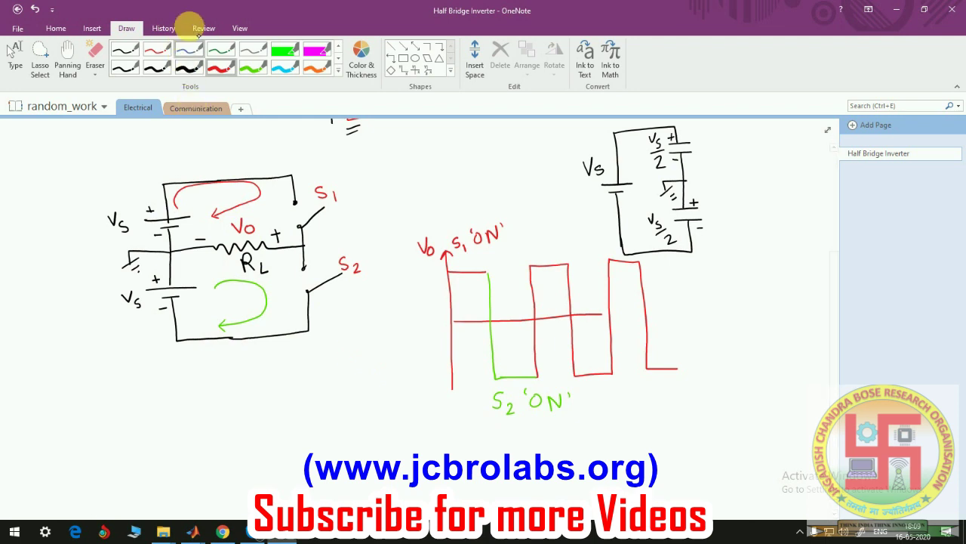
# - Mark the waveform's positive and negative levels as Vs and −Vs in cyan
pyautogui.click(285, 67)
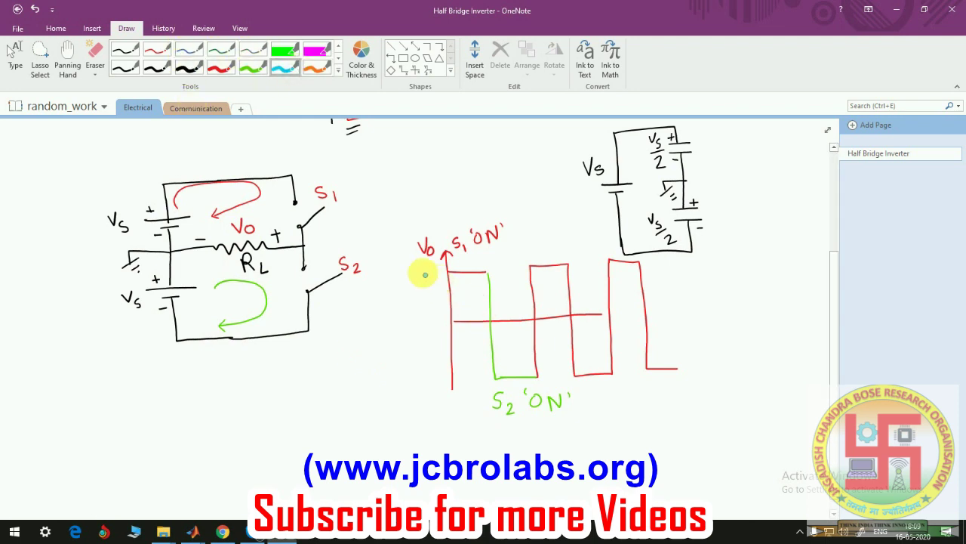
pyautogui.moveTo(437, 272); pyautogui.dragTo(428, 286)
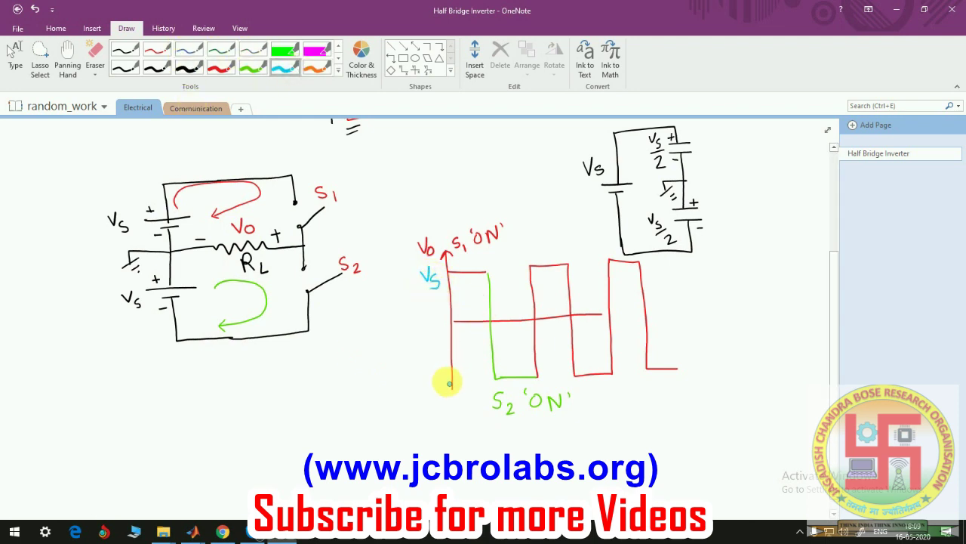
pyautogui.moveTo(409, 381)
pyautogui.mouseDown()
pyautogui.moveTo(431, 370)
pyautogui.moveTo(434, 384)
pyautogui.moveTo(456, 381)
pyautogui.mouseUp()
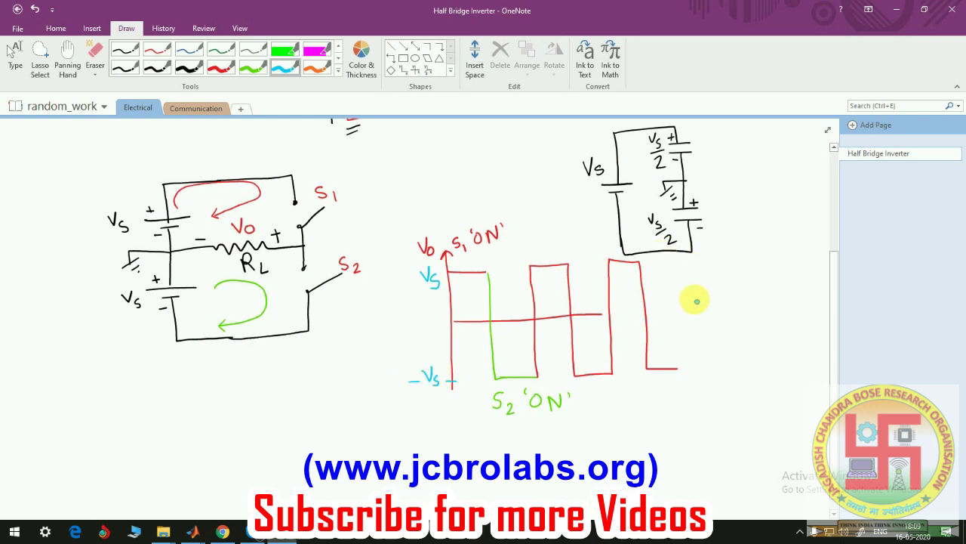
# - Add an arrow labelled 'A.C. Signal' and an arrow to S1 for SPWM
pyautogui.moveTo(670, 305)
pyautogui.mouseDown()
pyautogui.moveTo(708, 297)
pyautogui.moveTo(701, 304)
pyautogui.moveTo(731, 281)
pyautogui.moveTo(735, 289)
pyautogui.mouseUp()
pyautogui.click(743, 290)
pyautogui.moveTo(758, 279)
pyautogui.mouseDown()
pyautogui.moveTo(743, 320)
pyautogui.moveTo(760, 332)
pyautogui.moveTo(796, 300)
pyautogui.moveTo(798, 316)
pyautogui.mouseUp()
pyautogui.click(765, 290)
pyautogui.moveTo(750, 340); pyautogui.dragTo(810, 330)
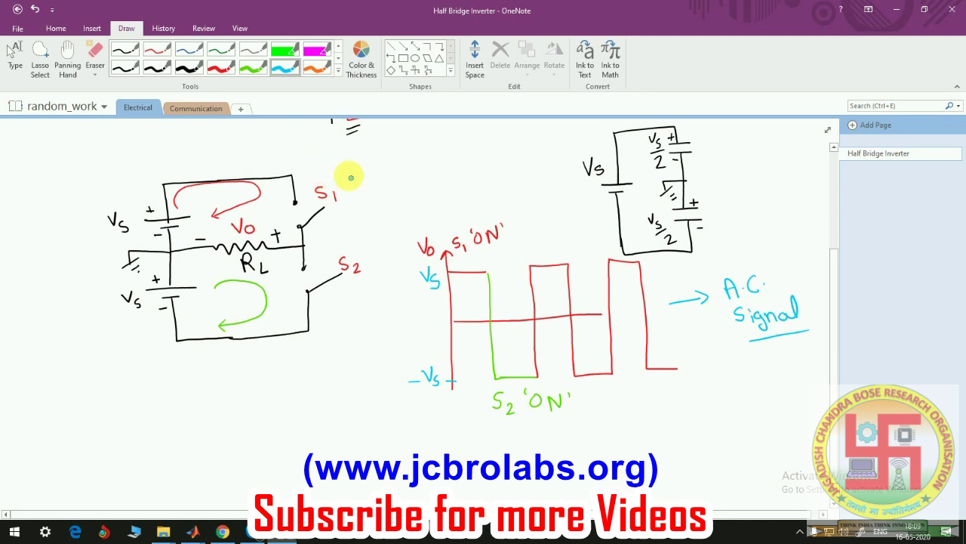
pyautogui.moveTo(356, 178)
pyautogui.mouseDown()
pyautogui.moveTo(330, 180)
pyautogui.moveTo(341, 184)
pyautogui.moveTo(395, 157)
pyautogui.moveTo(425, 160)
pyautogui.moveTo(355, 185)
pyautogui.mouseUp()
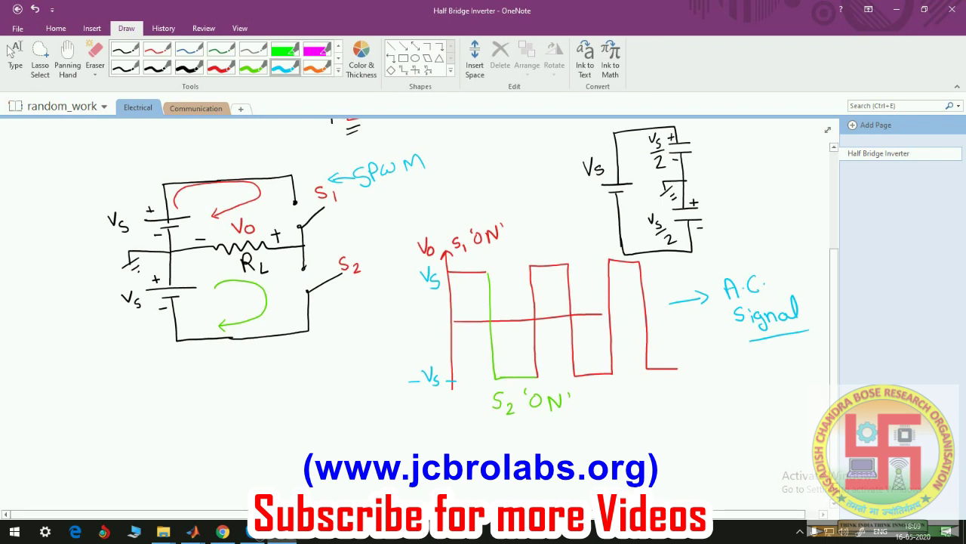
# - Draw an orange arrow from S1 with the underlined note 'BJT, MOSFET', then stop inking
pyautogui.click(318, 70)
pyautogui.moveTo(331, 218)
pyautogui.mouseDown()
pyautogui.moveTo(361, 216)
pyautogui.moveTo(352, 222)
pyautogui.moveTo(384, 207)
pyautogui.moveTo(390, 215)
pyautogui.moveTo(468, 190)
pyautogui.moveTo(487, 171)
pyautogui.moveTo(500, 180)
pyautogui.moveTo(531, 173)
pyautogui.moveTo(491, 197)
pyautogui.mouseUp()
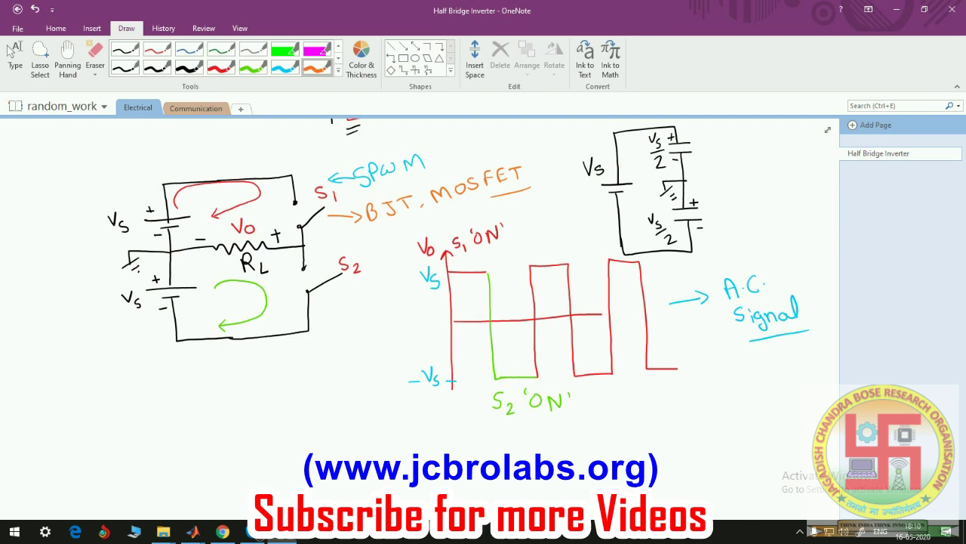
pyautogui.press('Escape')
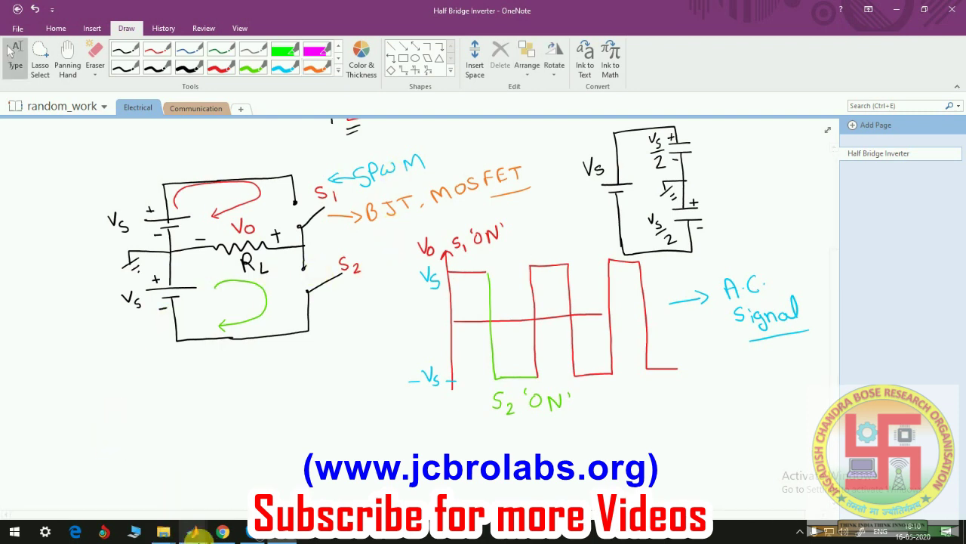
# - From the half_bridge Simulink window, create a new blank model and maximize it
pyautogui.moveTo(195, 532)
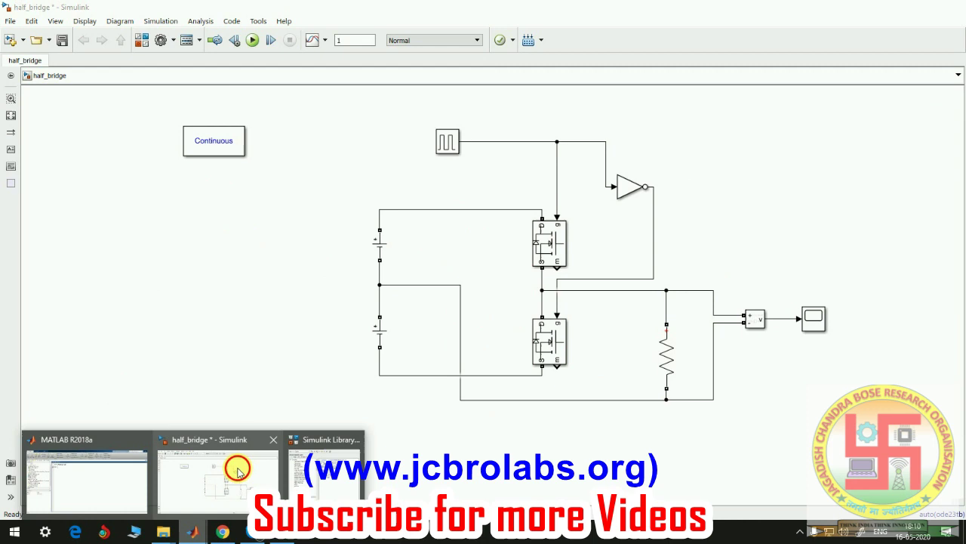
pyautogui.click(238, 471)
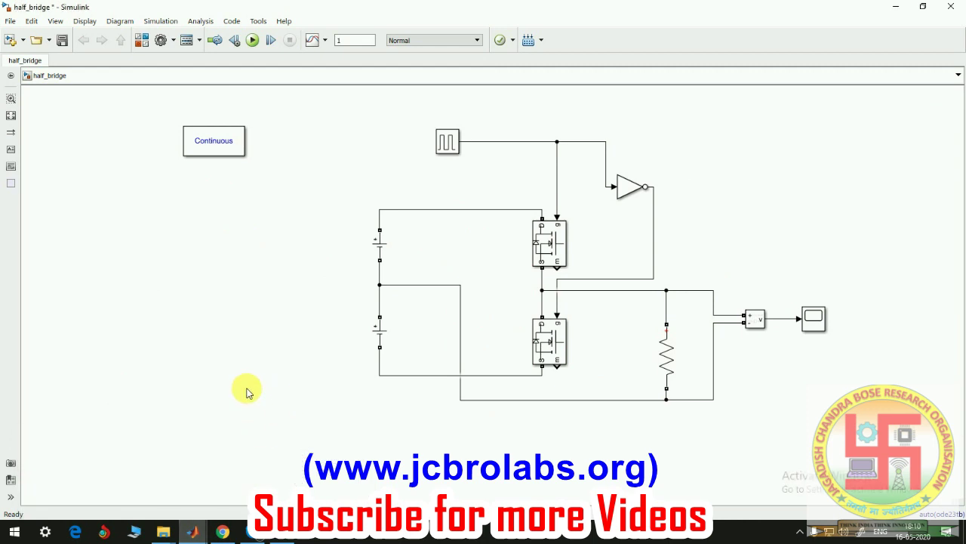
pyautogui.click(10, 22)
pyautogui.moveTo(19, 36)
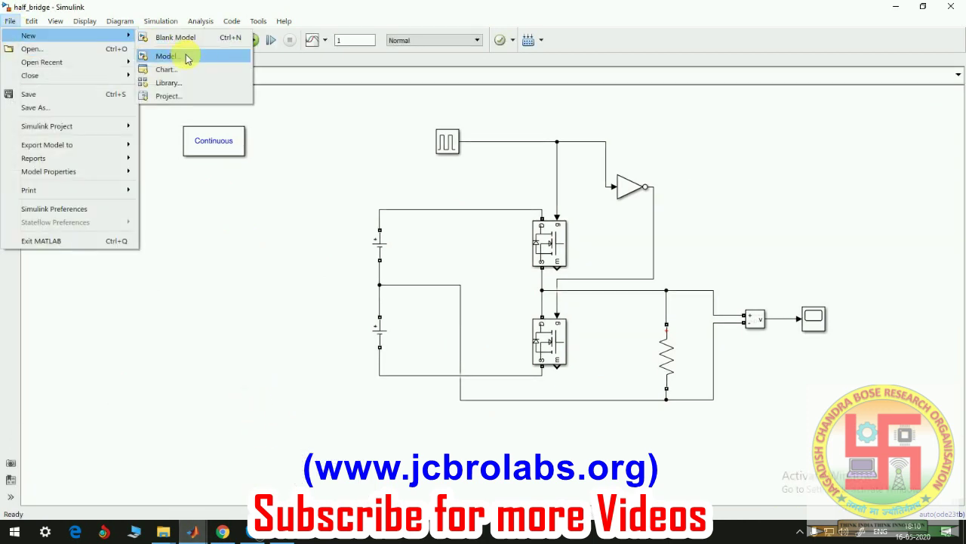
pyautogui.click(188, 58)
pyautogui.click(320, 228)
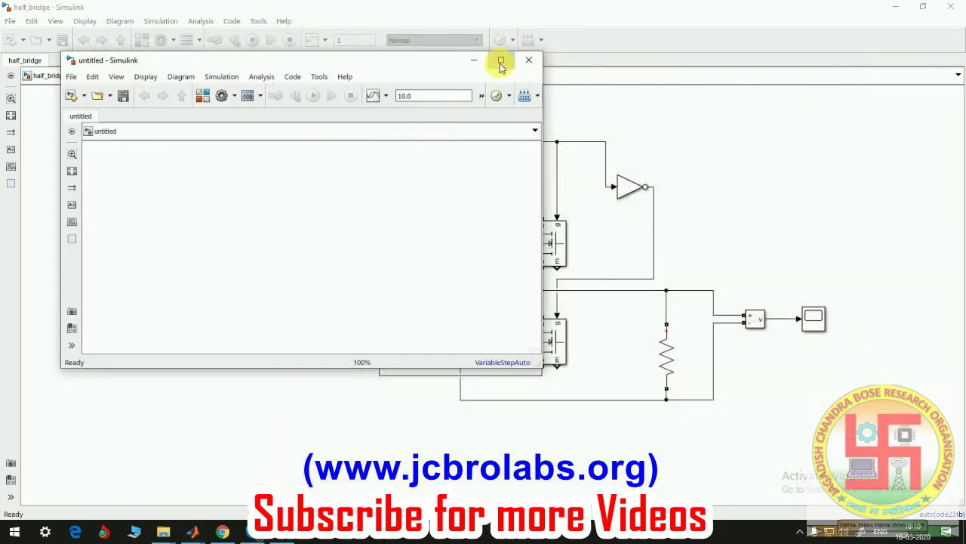
pyautogui.click(501, 60)
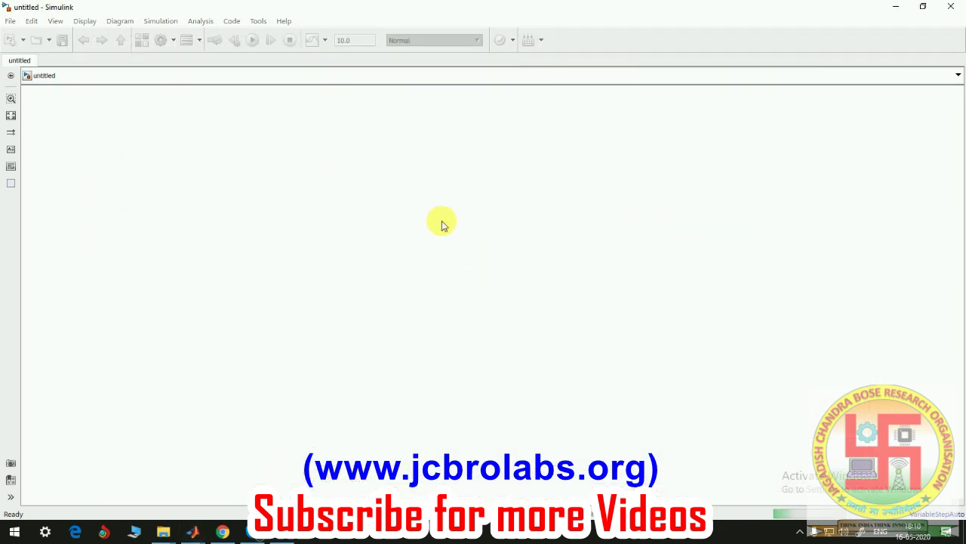
# - Save the new model as half_bridge_simulink
pyautogui.hotkey('ctrl', 's')
pyautogui.write('ha')
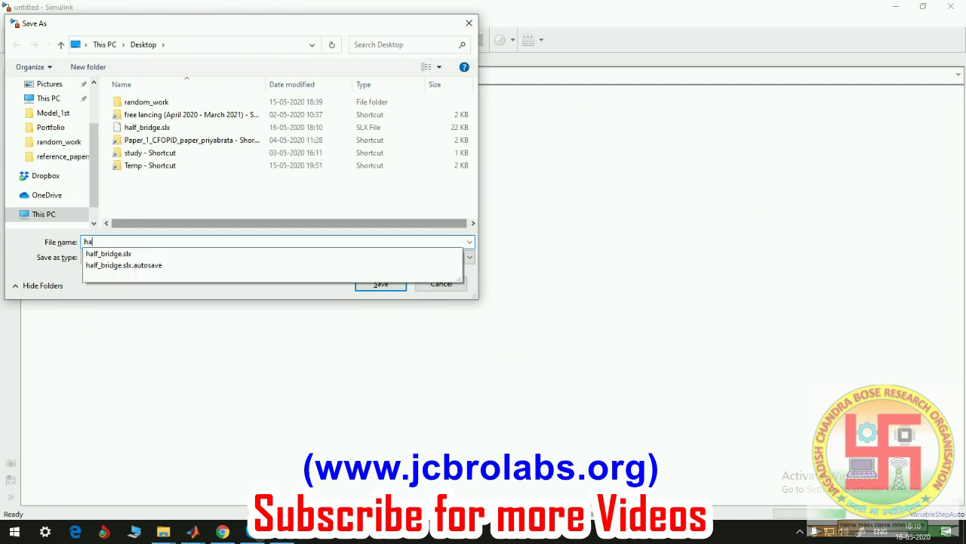
pyautogui.write('lf_bridge_simulink')
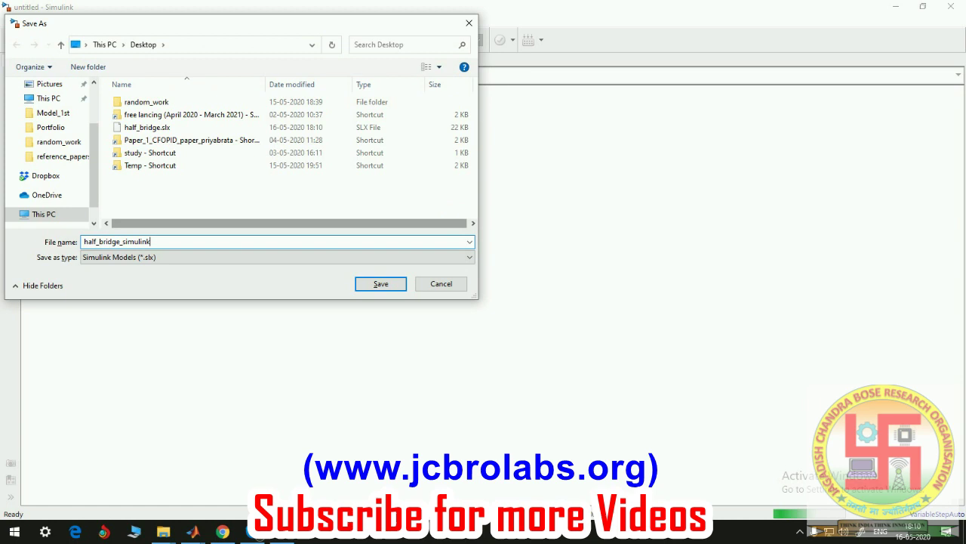
pyautogui.press('Return')
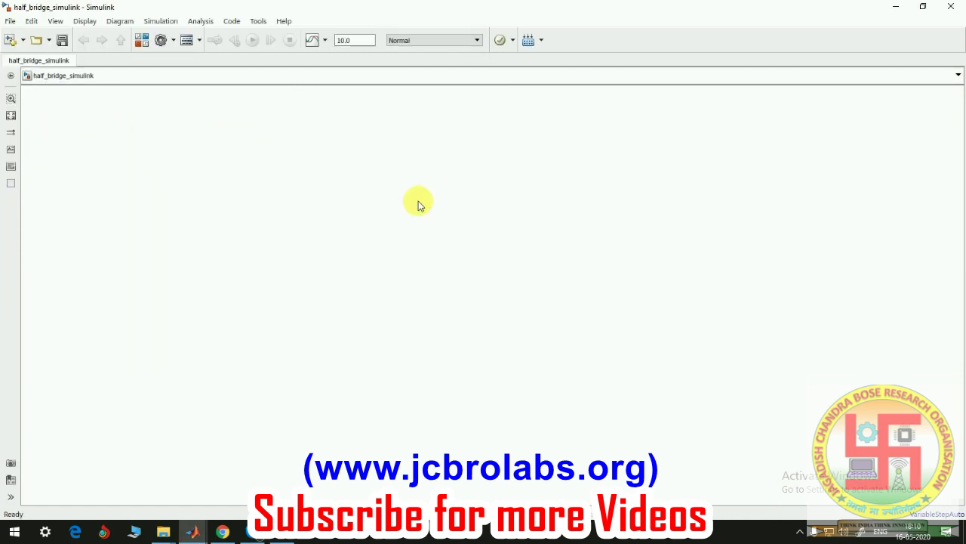
# - Search the library for 'volt' and place a DC Voltage Source block in the model
pyautogui.click(141, 43)
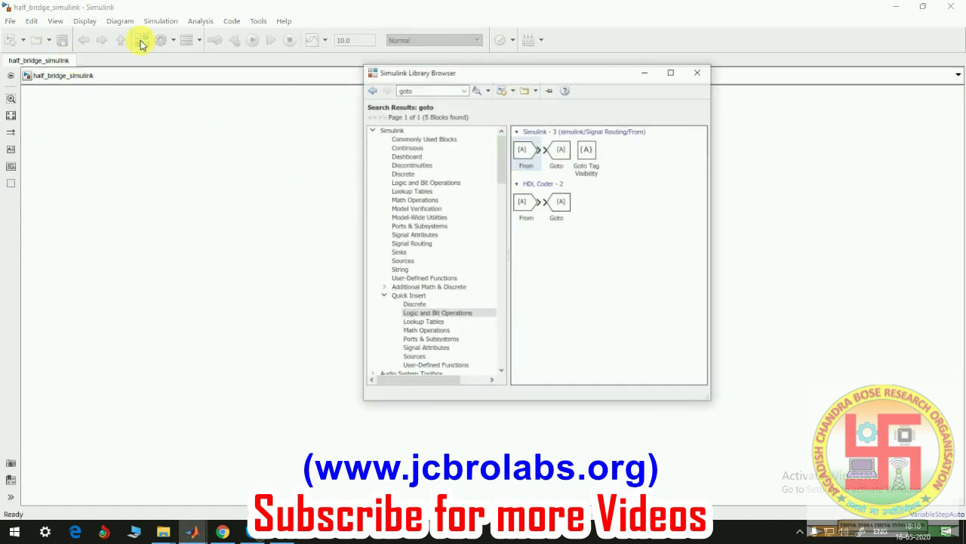
pyautogui.doubleClick(438, 66)
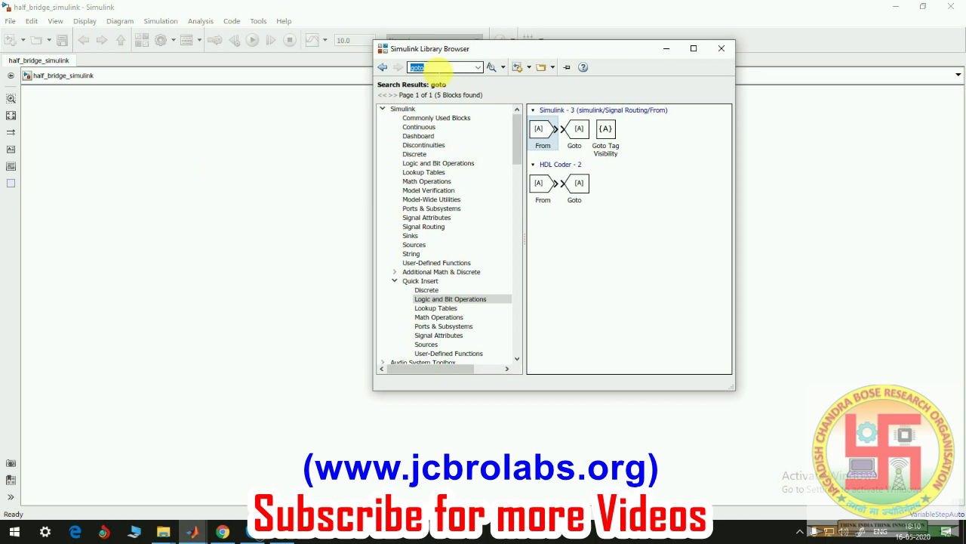
pyautogui.write('volt')
pyautogui.press('Down')
pyautogui.press('Down')
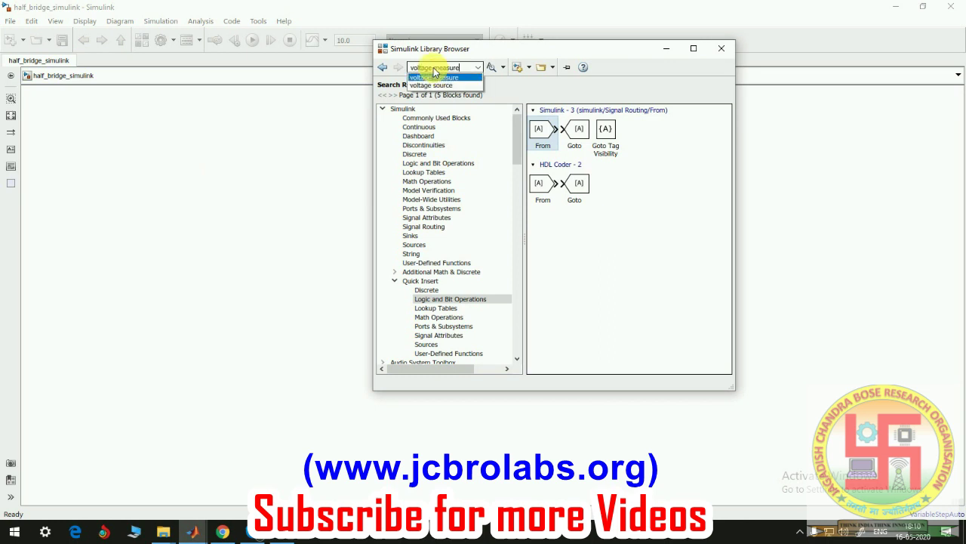
pyautogui.press('Return')
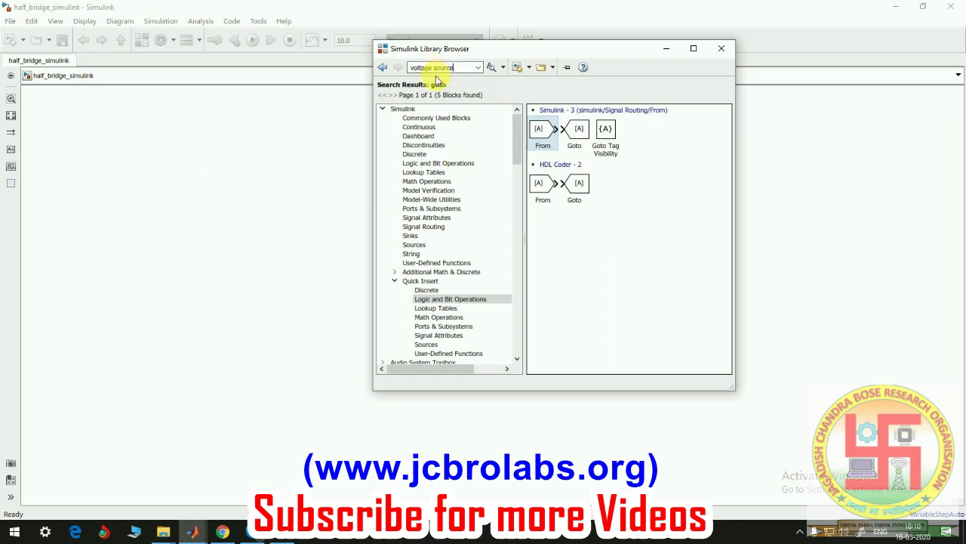
pyautogui.scroll(-4, 631, 286)
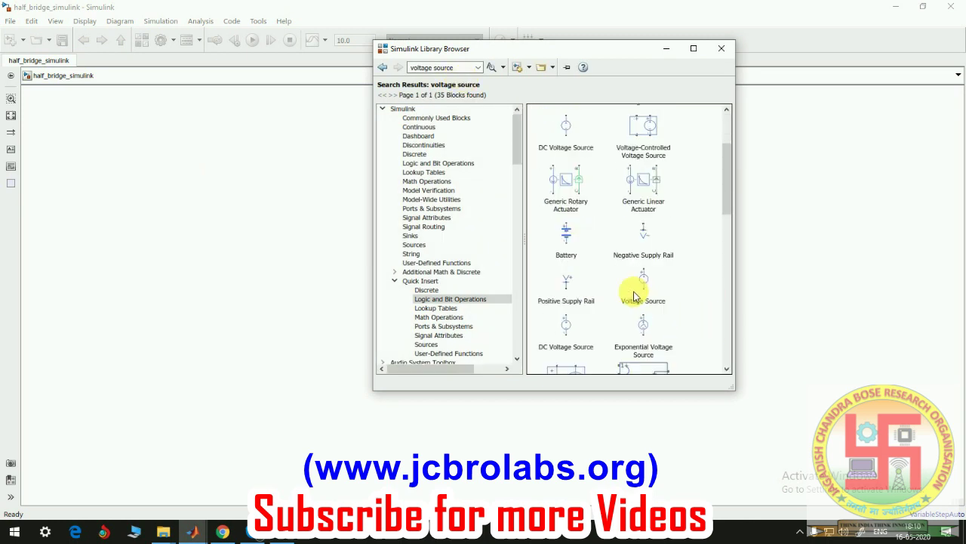
pyautogui.scroll(-5, 626, 284)
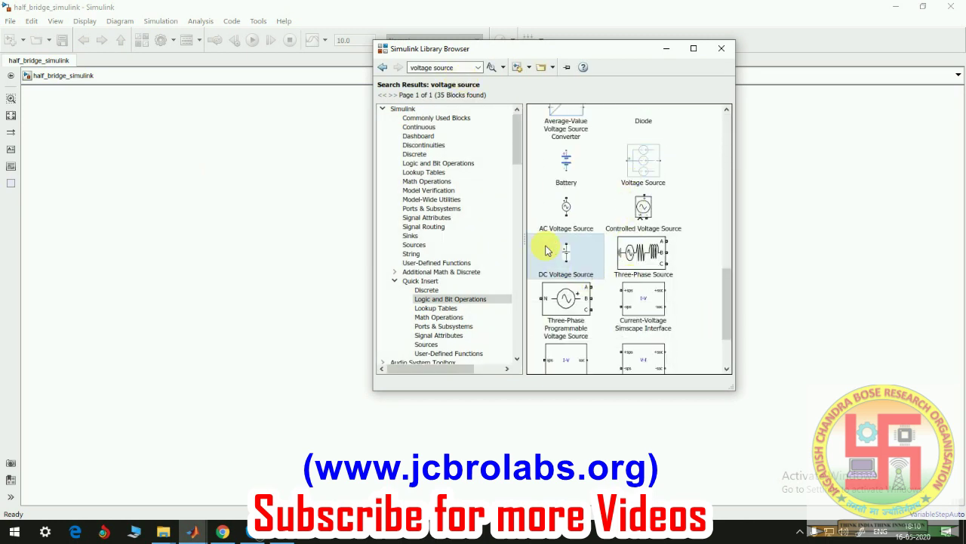
pyautogui.moveTo(581, 255); pyautogui.dragTo(314, 183)
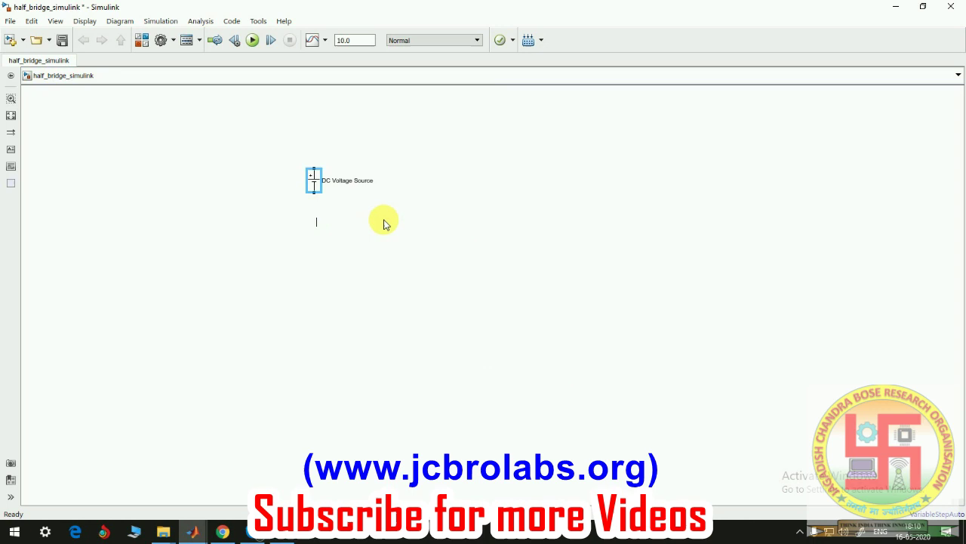
# - Copy the DC source below the first and set both amplitudes to 100 V
pyautogui.scroll(1, 313, 180)
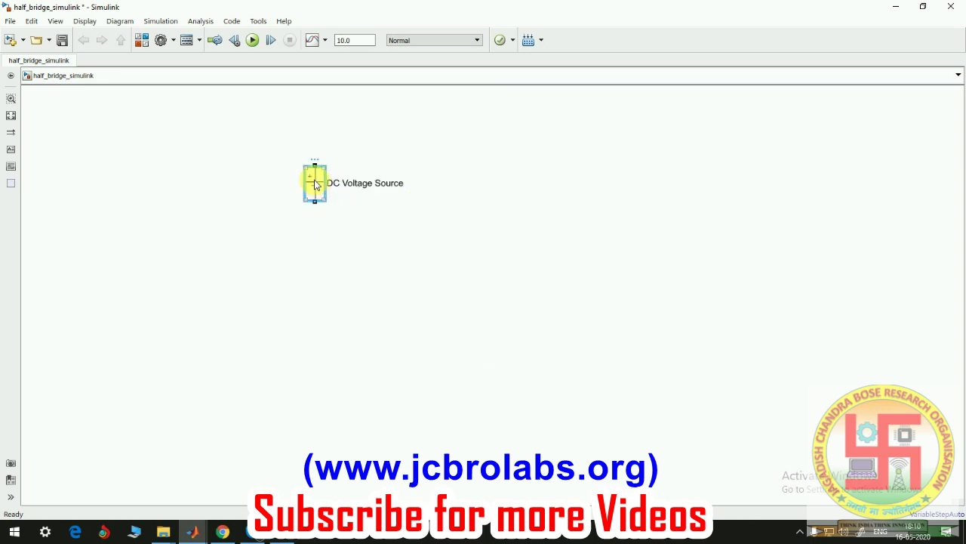
pyautogui.moveTo(315, 184); pyautogui.dragTo(310, 251)
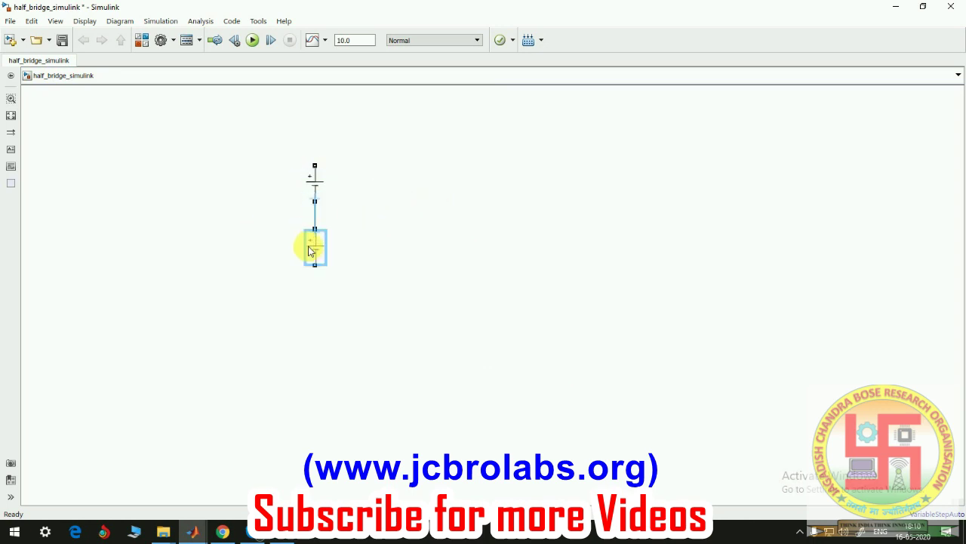
pyautogui.doubleClick(315, 184)
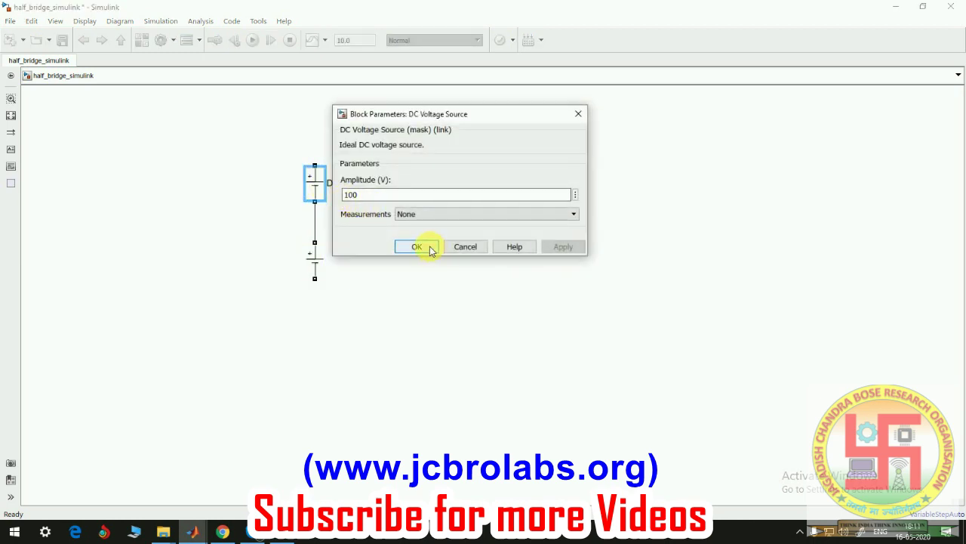
pyautogui.click(417, 246)
pyautogui.doubleClick(315, 263)
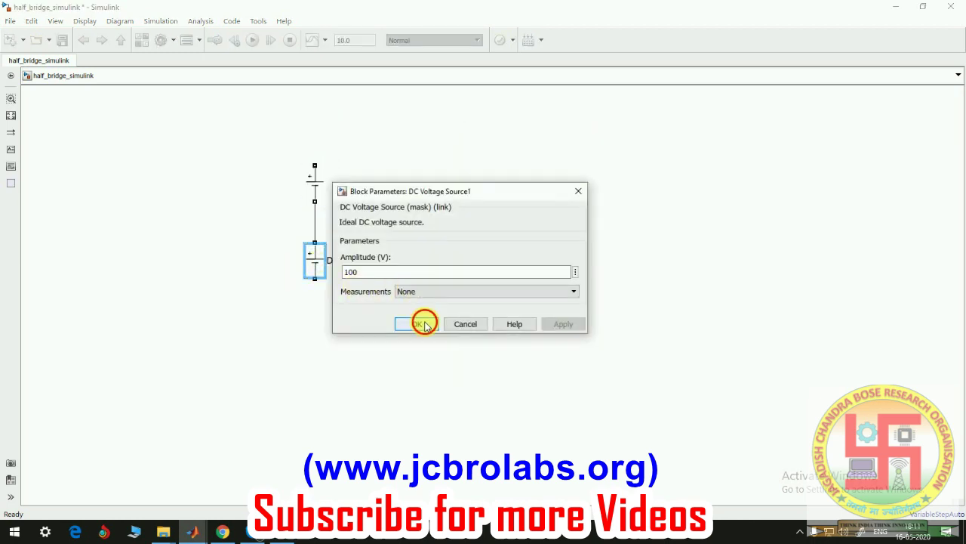
pyautogui.click(424, 324)
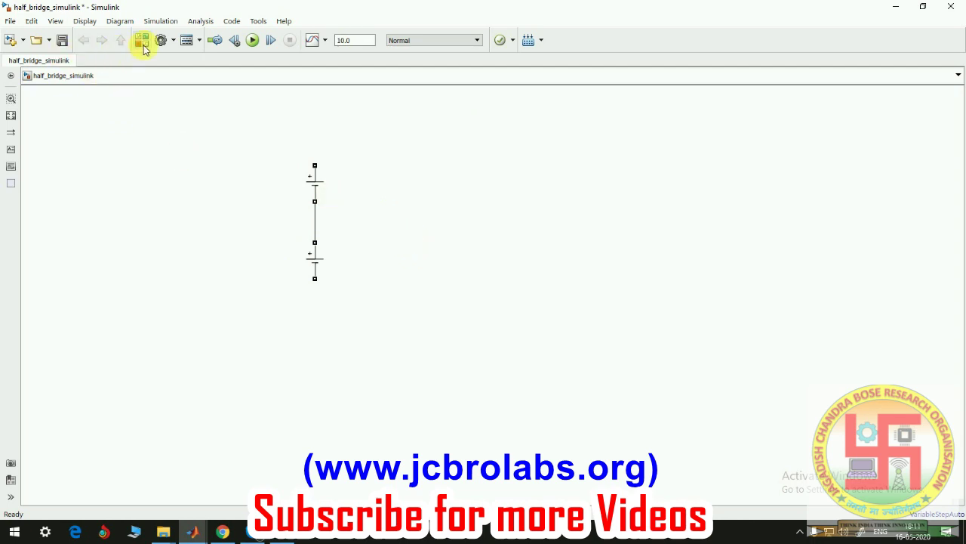
# - Add a Mosfet block from the library, rotate it, and stack a second copy below it
pyautogui.click(143, 43)
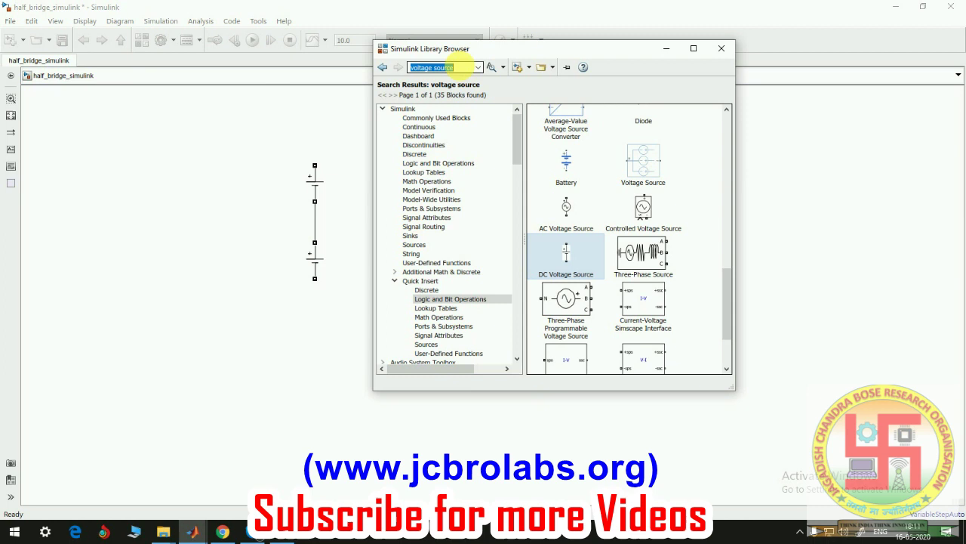
pyautogui.write('MOS')
pyautogui.press('Down')
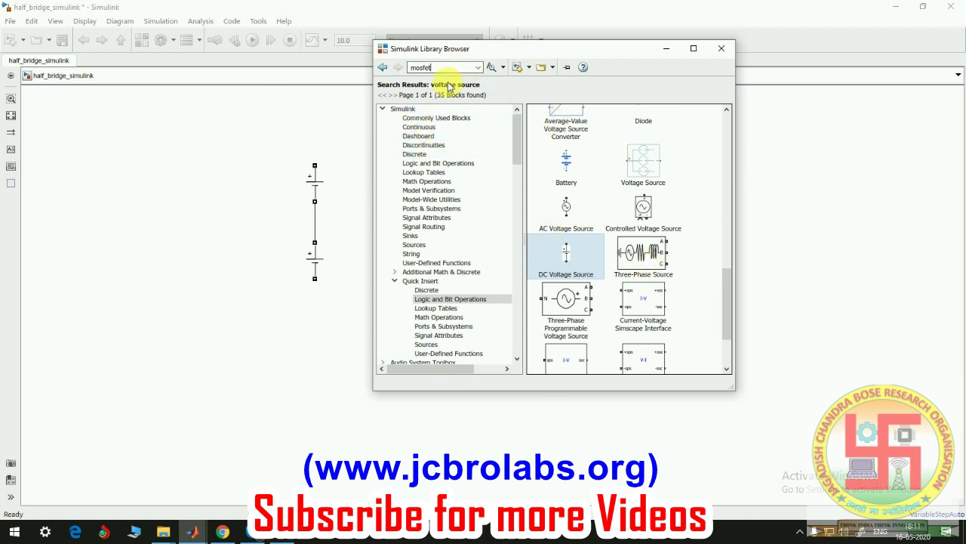
pyautogui.press('Return')
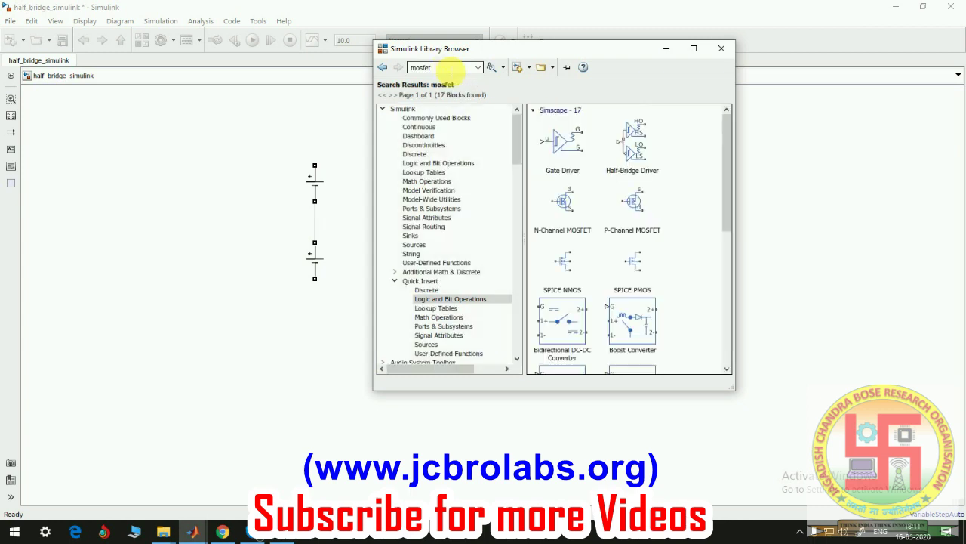
pyautogui.moveTo(726, 188); pyautogui.dragTo(729, 345)
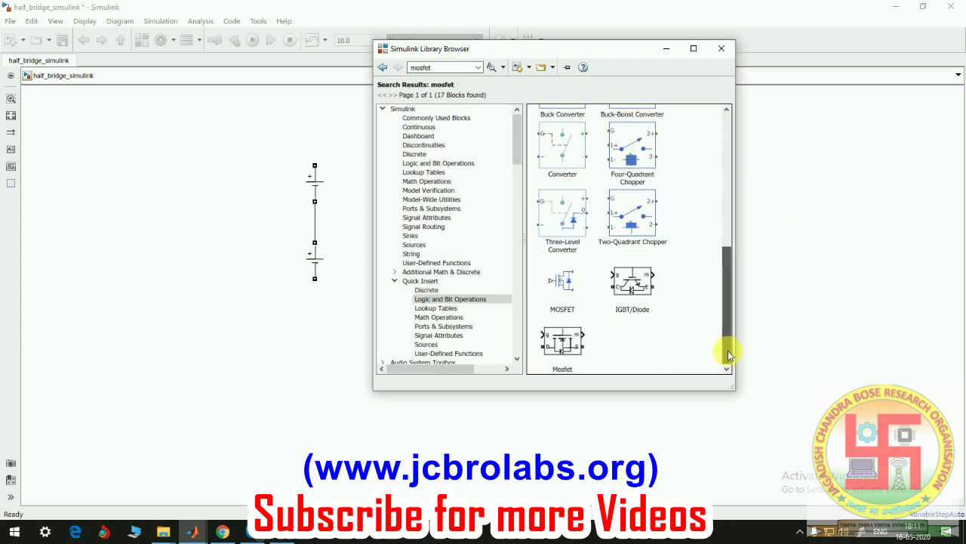
pyautogui.click(586, 372)
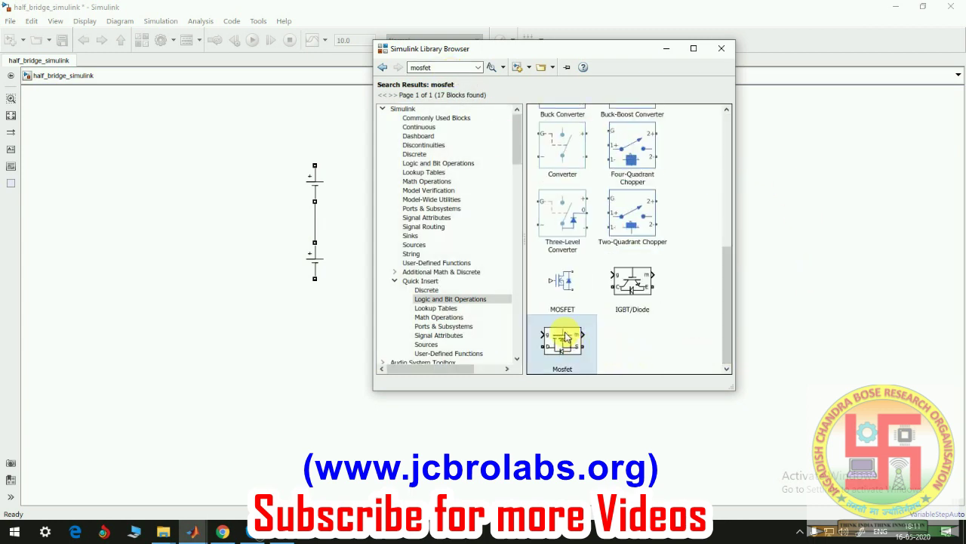
pyautogui.moveTo(382, 311); pyautogui.dragTo(533, 155)
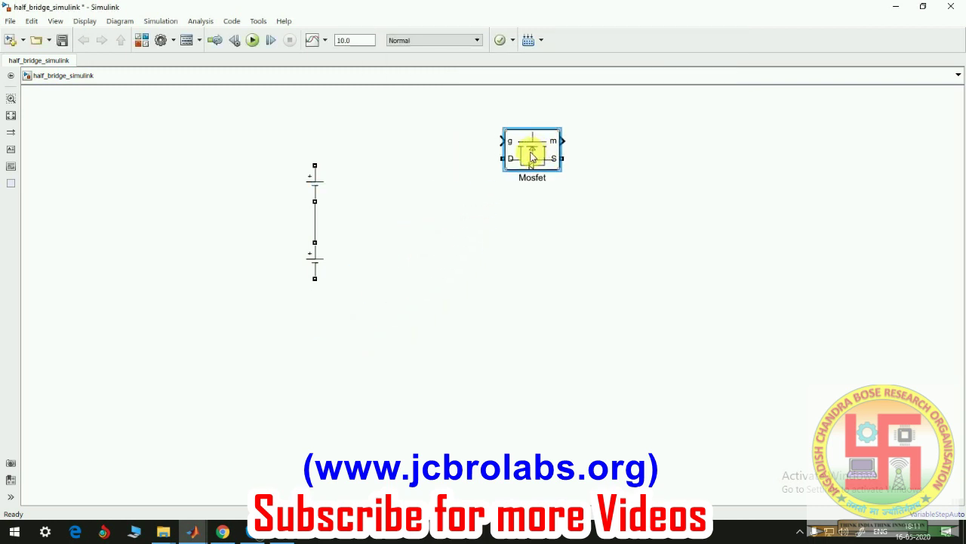
pyautogui.hotkey('ctrl', 'r')
pyautogui.hotkey('ctrl', 'r')
pyautogui.hotkey('ctrl', 'r')
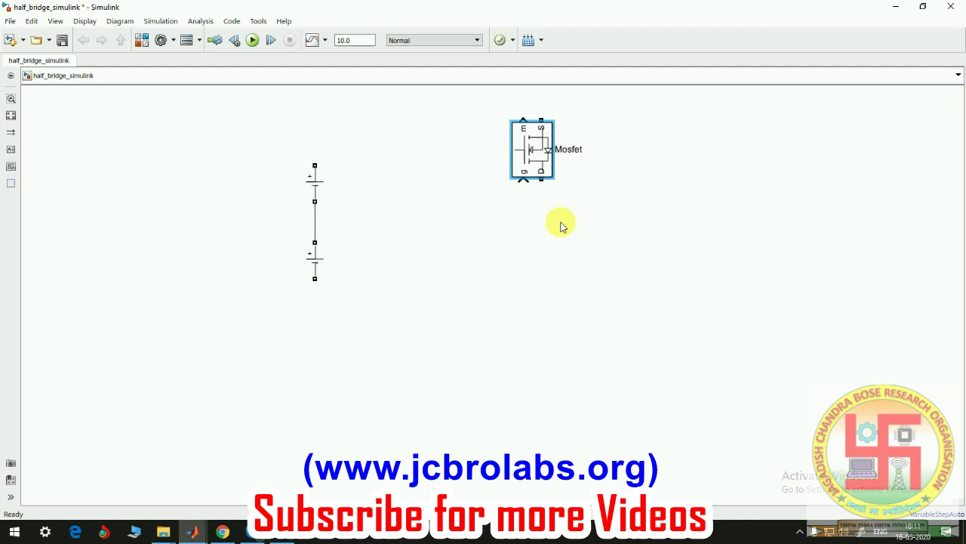
pyautogui.hotkey('ctrl', 'r')
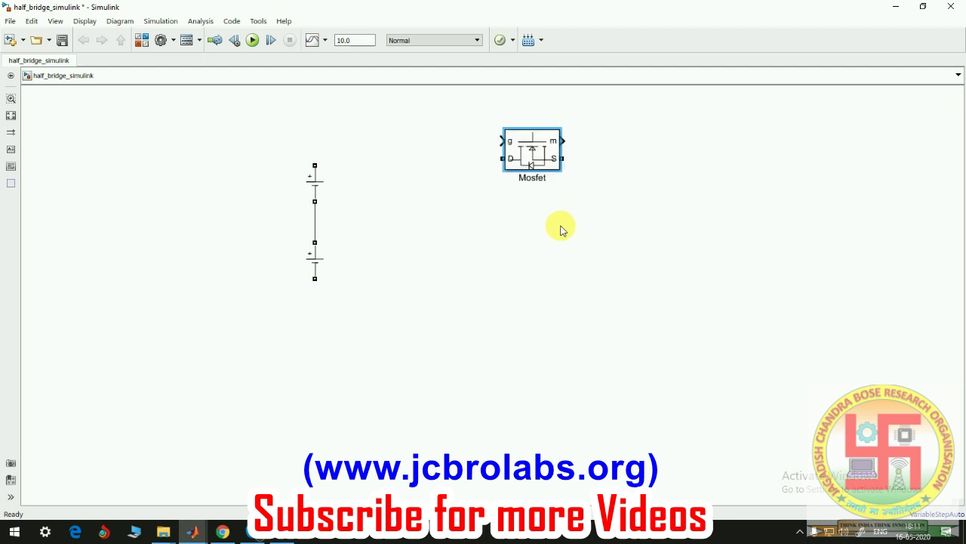
pyautogui.hotkey('ctrl', 'r')
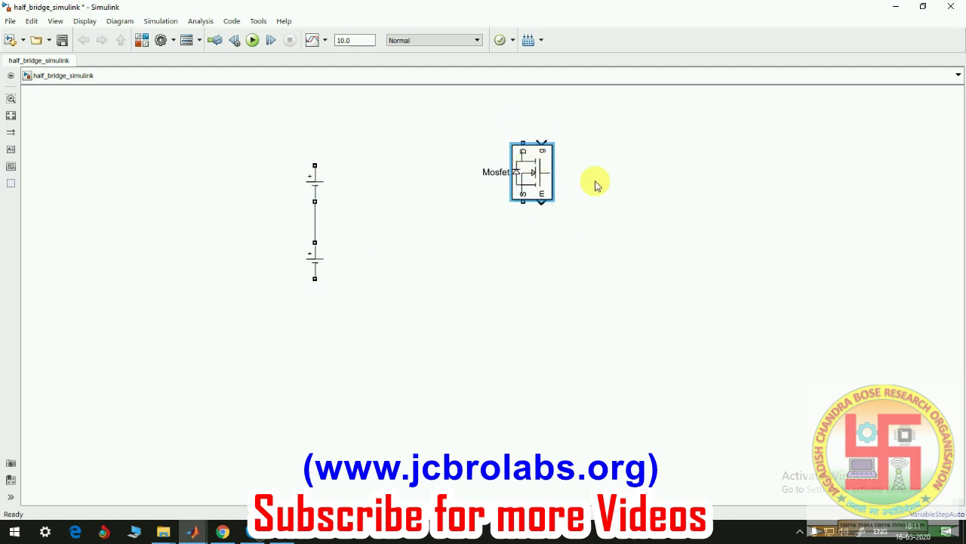
pyautogui.moveTo(536, 162); pyautogui.dragTo(537, 291)
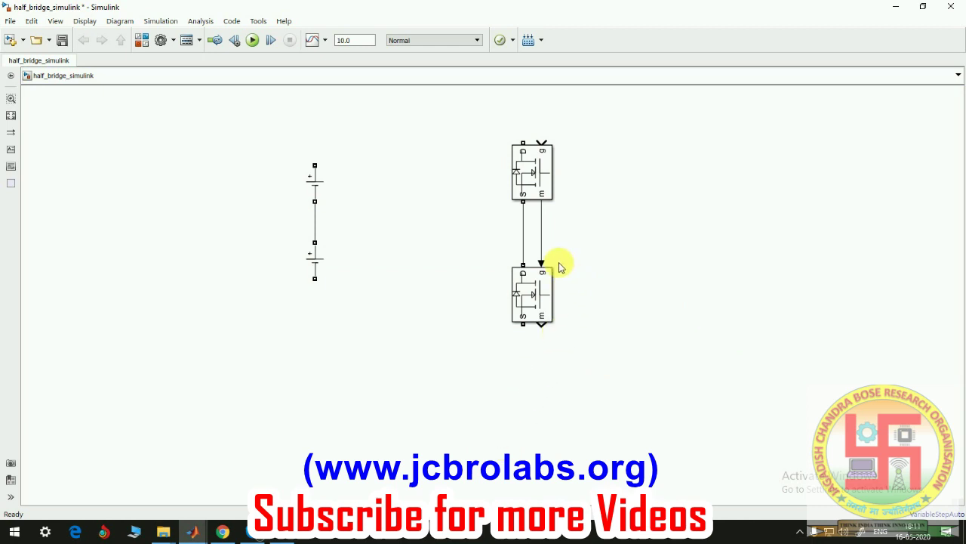
# - Wire the upper source to the upper MOSFET's drain and the lower source to the lower MOSFET's source, then align both MOSFETs
pyautogui.click(541, 243)
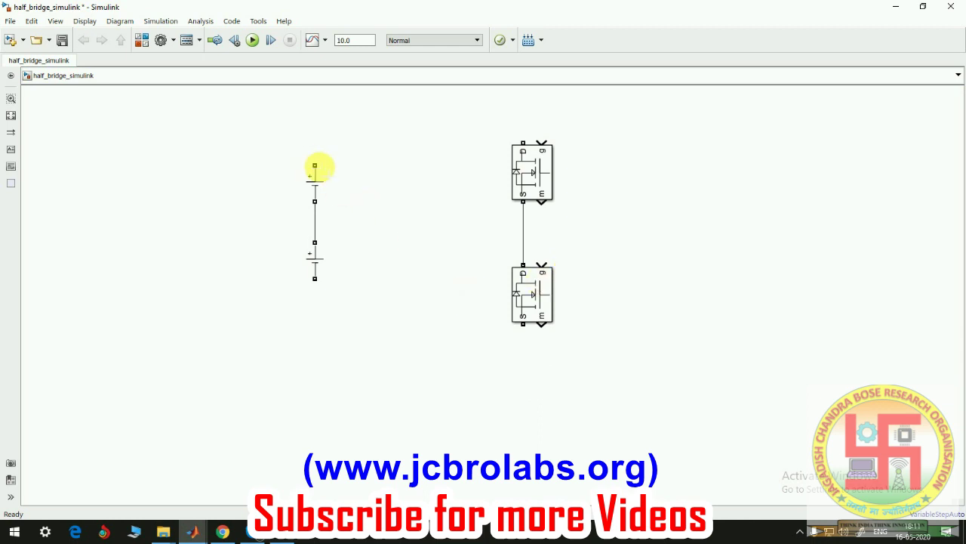
pyautogui.moveTo(315, 165)
pyautogui.mouseDown()
pyautogui.moveTo(320, 136)
pyautogui.moveTo(522, 125)
pyautogui.moveTo(523, 143)
pyautogui.mouseUp()
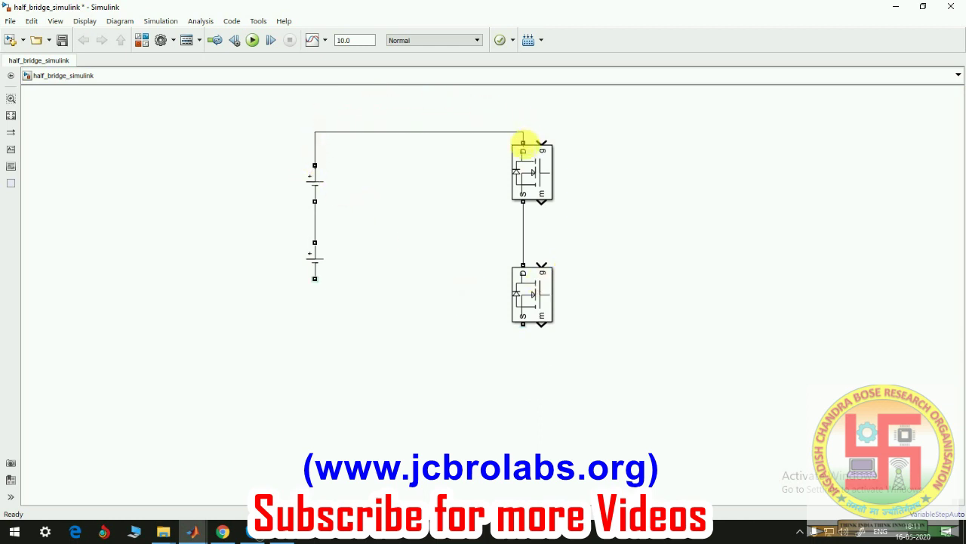
pyautogui.moveTo(315, 279)
pyautogui.mouseDown()
pyautogui.moveTo(556, 335)
pyautogui.moveTo(523, 324)
pyautogui.mouseUp()
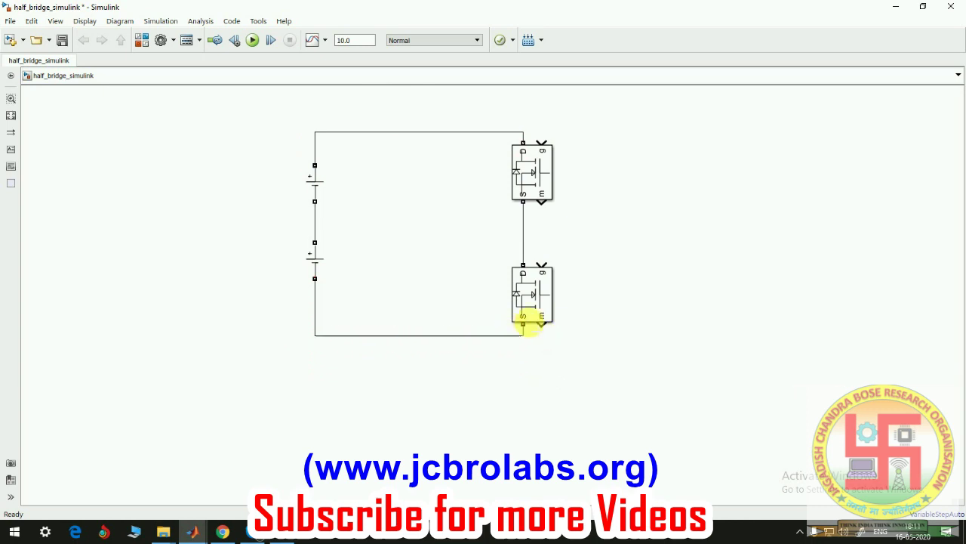
pyautogui.moveTo(539, 163); pyautogui.dragTo(544, 182)
pyautogui.click(546, 298)
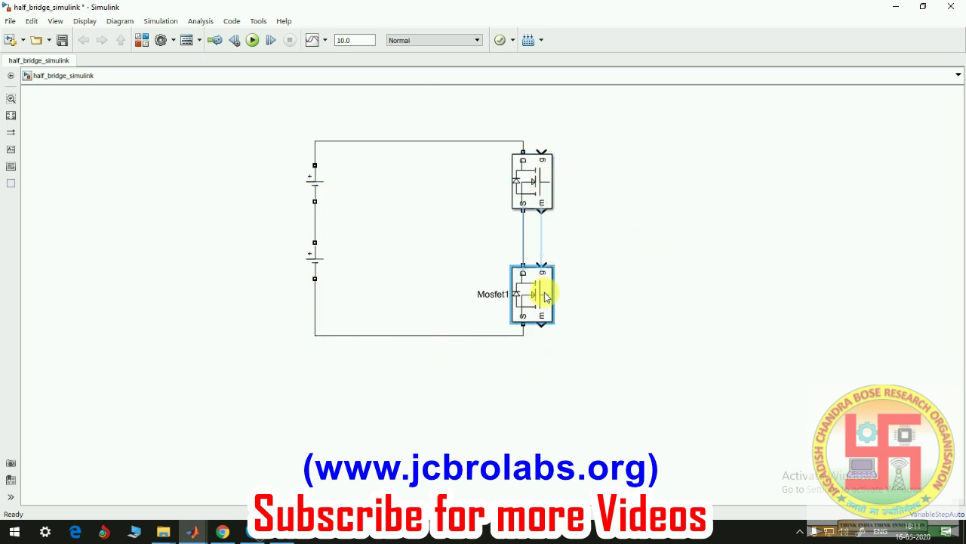
pyautogui.moveTo(544, 293); pyautogui.dragTo(544, 289)
pyautogui.click(621, 293)
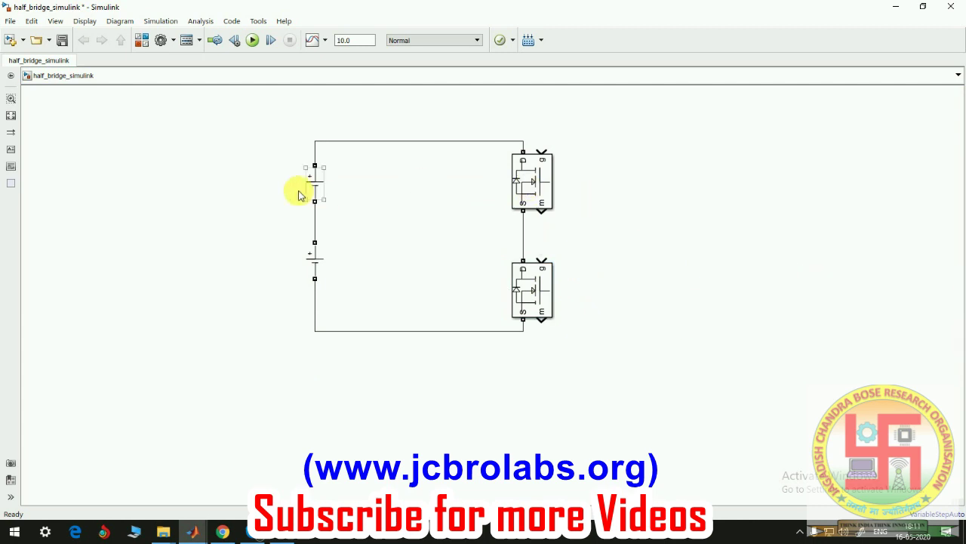
pyautogui.rightClick(108, 209)
# - Place a Pulse Generator block above the circuit
pyautogui.click(83, 240)
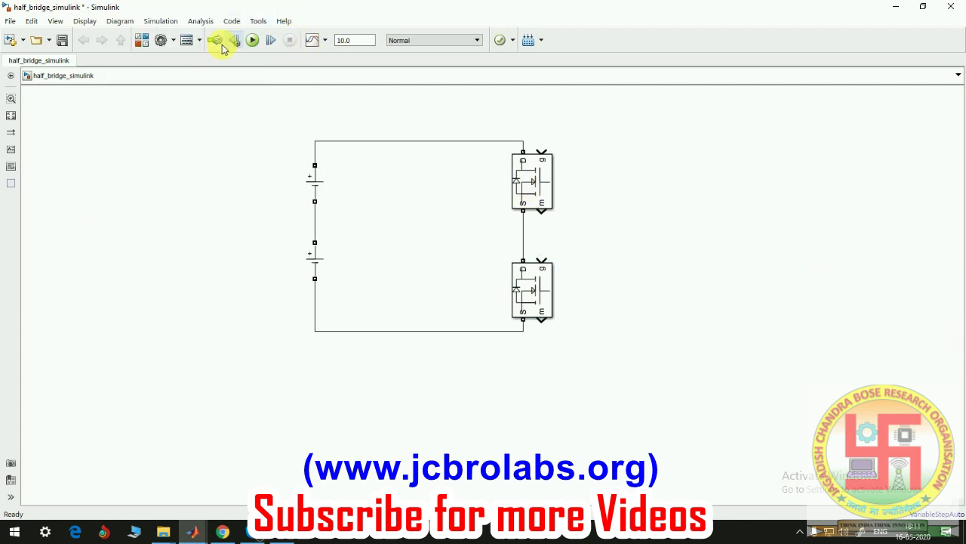
pyautogui.click(148, 41)
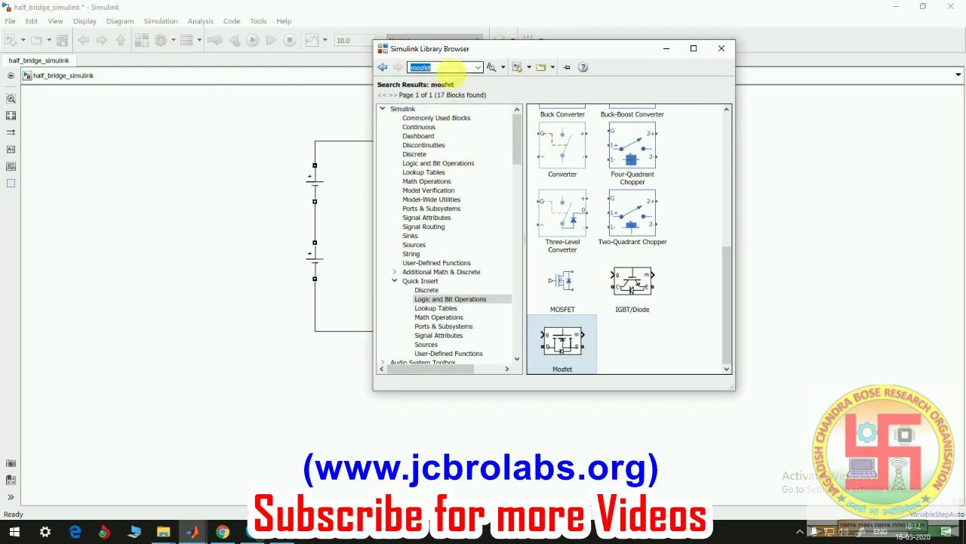
pyautogui.write('pulse')
pyautogui.press('Return')
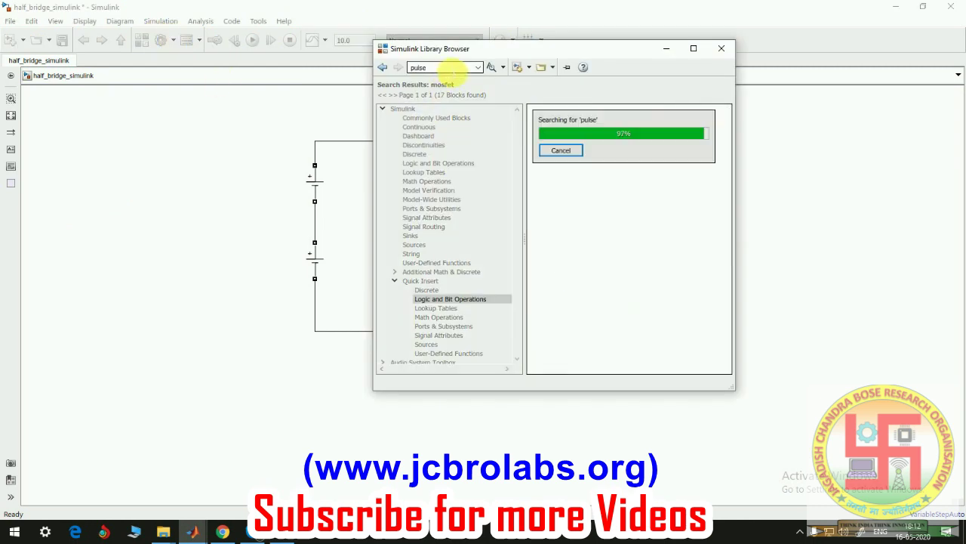
pyautogui.click(574, 143)
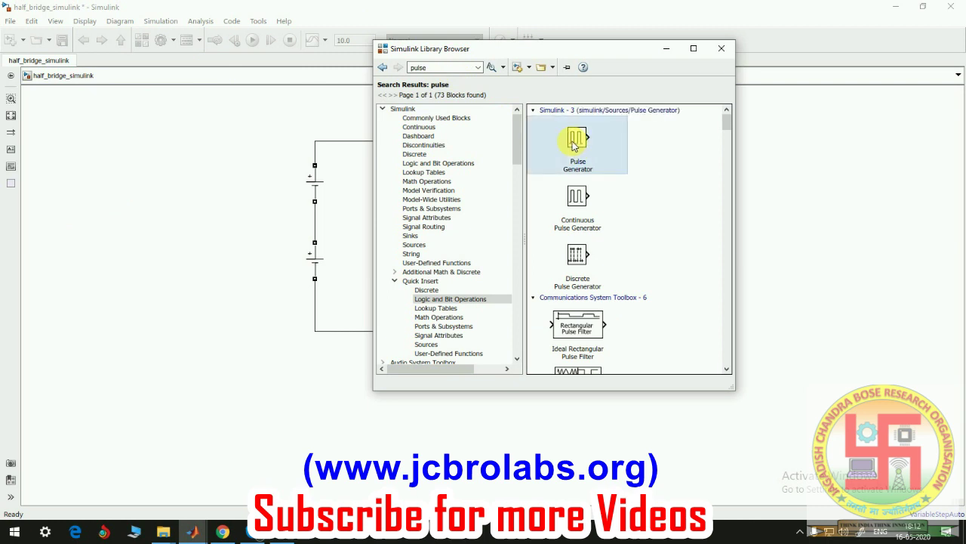
pyautogui.moveTo(579, 141); pyautogui.dragTo(377, 115)
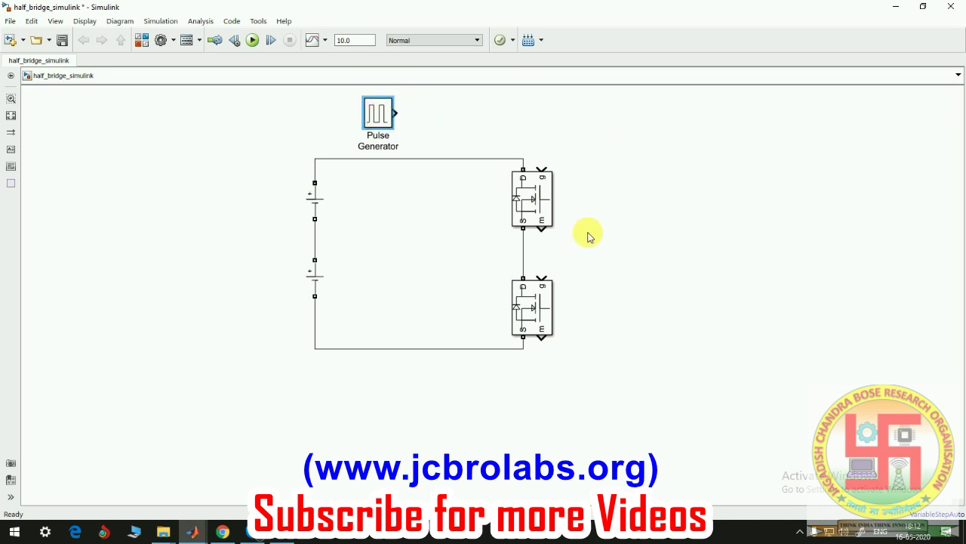
# - Set the Pulse Generator's pulse width to 50% and wire its output to the upper MOSFET's gate
pyautogui.doubleClick(380, 117)
pyautogui.click(450, 247)
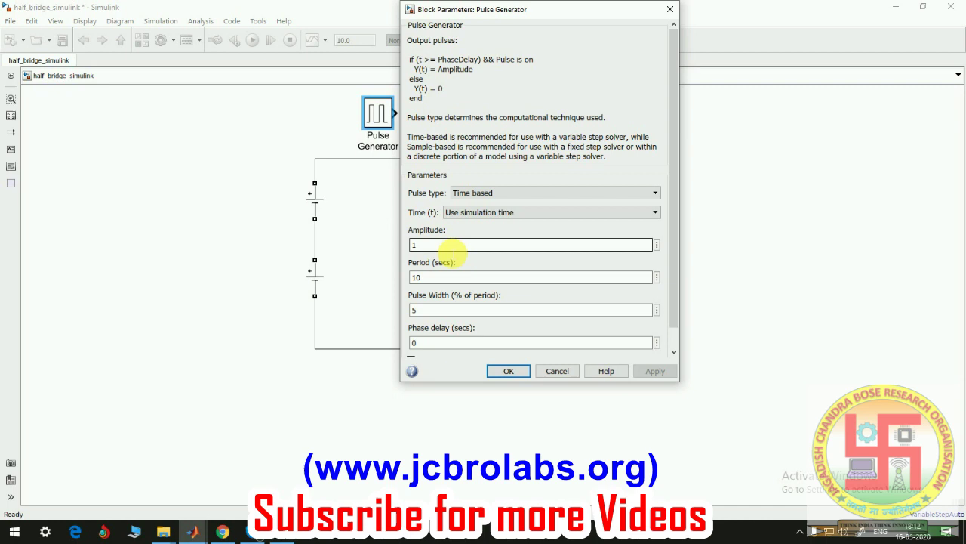
pyautogui.click(437, 309)
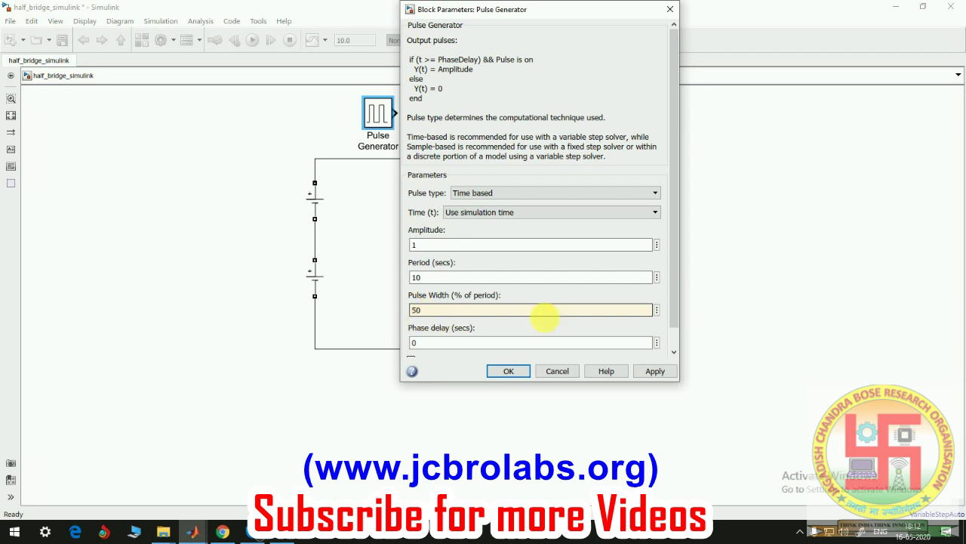
pyautogui.click(653, 371)
pyautogui.click(508, 370)
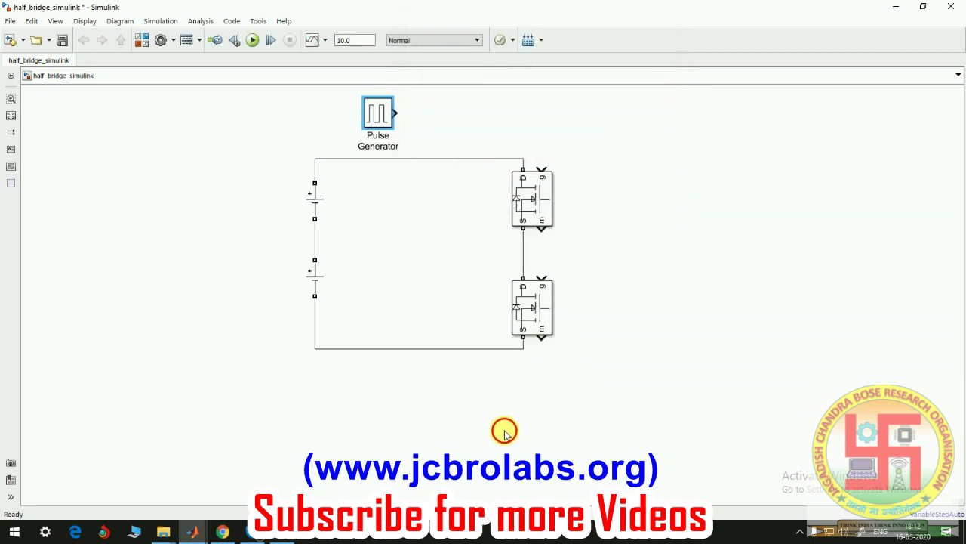
pyautogui.moveTo(396, 113); pyautogui.dragTo(541, 170)
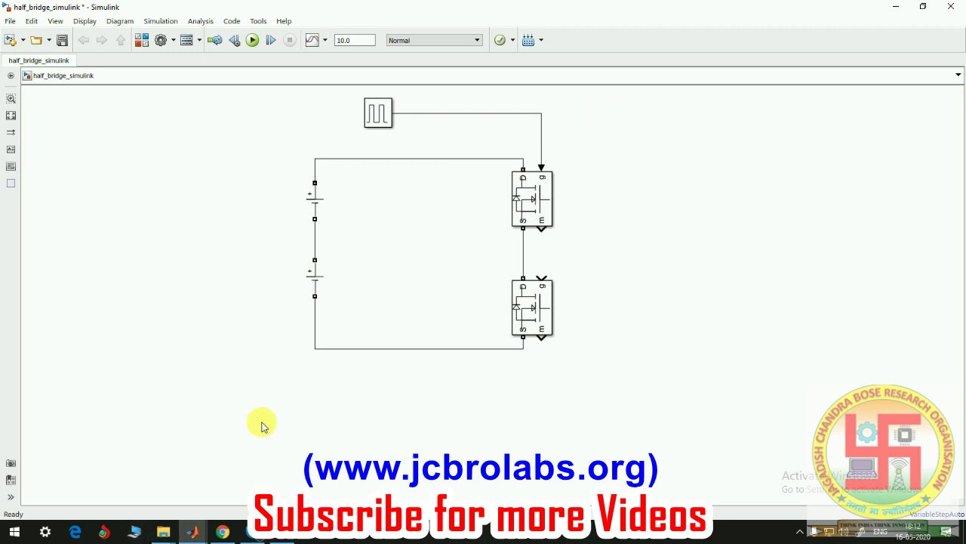
# - Add a NOT block from Logic and Bit Operations, rotated to point downward
pyautogui.click(141, 40)
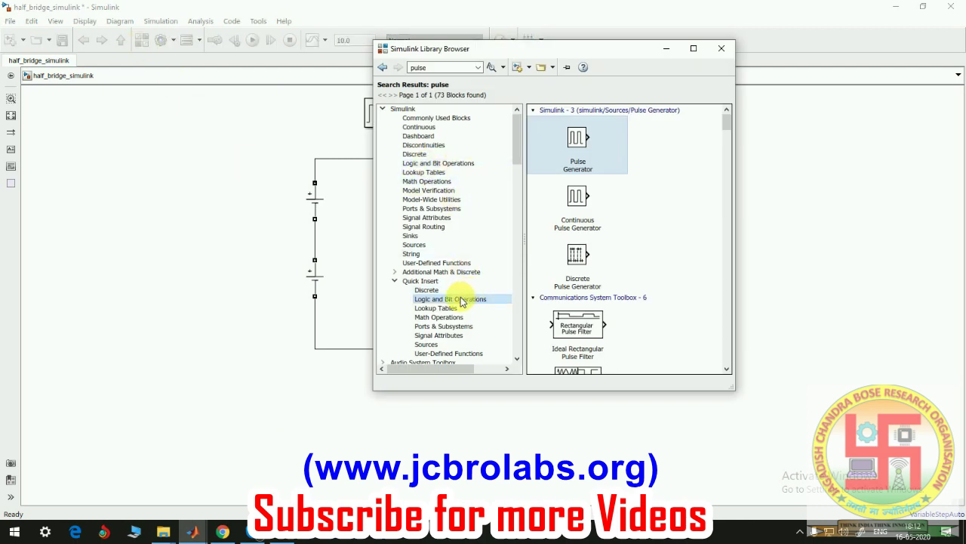
pyautogui.click(455, 298)
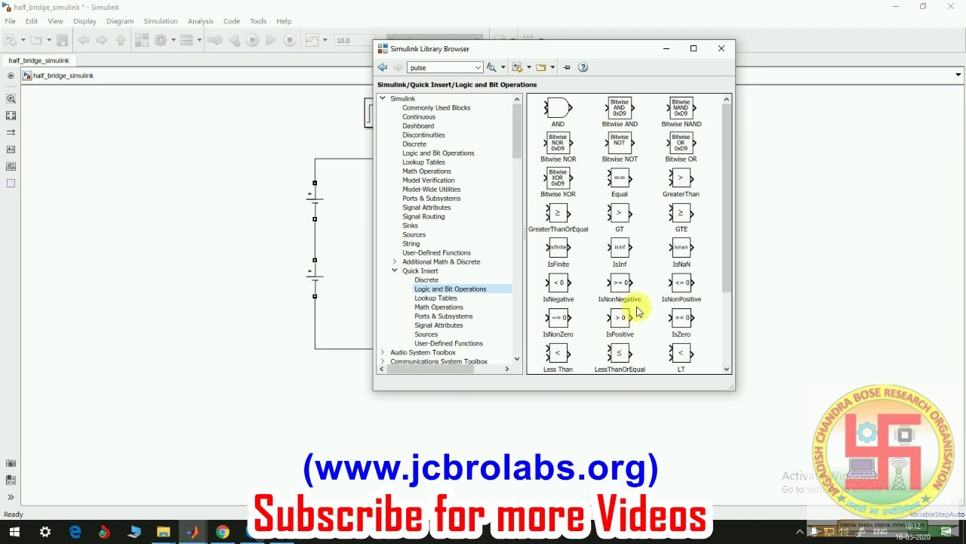
pyautogui.scroll(-3, 636, 311)
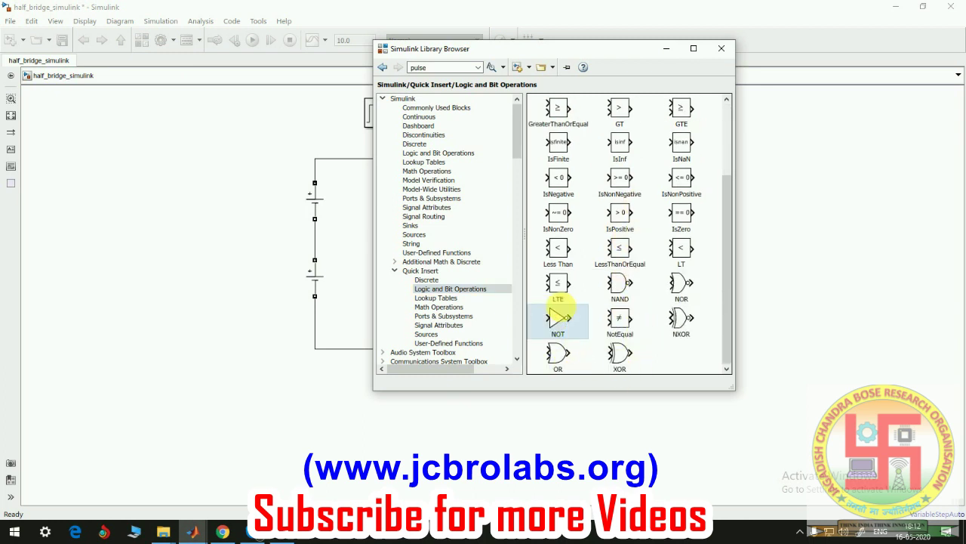
pyautogui.moveTo(558, 317); pyautogui.dragTo(613, 155)
pyautogui.hotkey('ctrl', 'r')
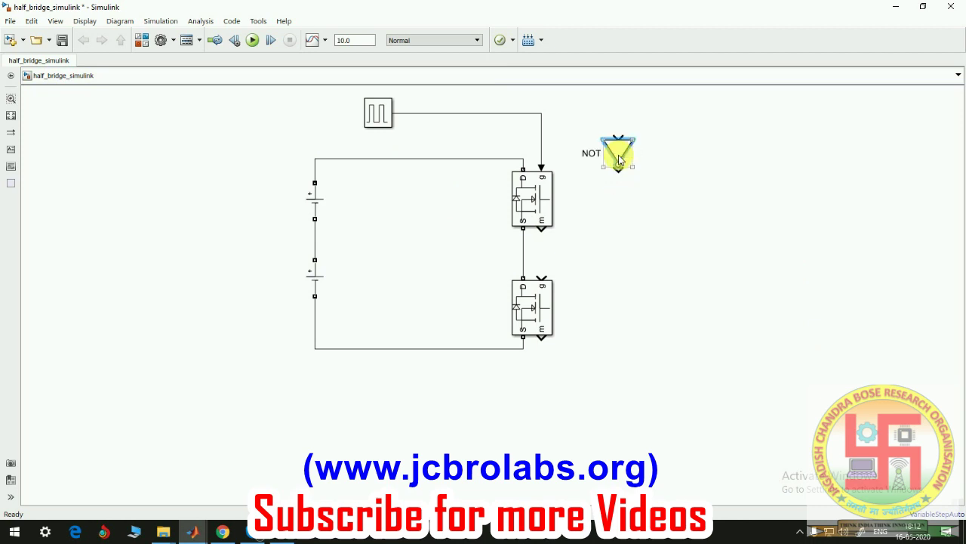
pyautogui.click(636, 204)
# - Feed the NOT block from the pulse line into the lower MOSFET's gate, then lower the bottom DC source
pyautogui.moveTo(619, 136); pyautogui.dragTo(536, 110)
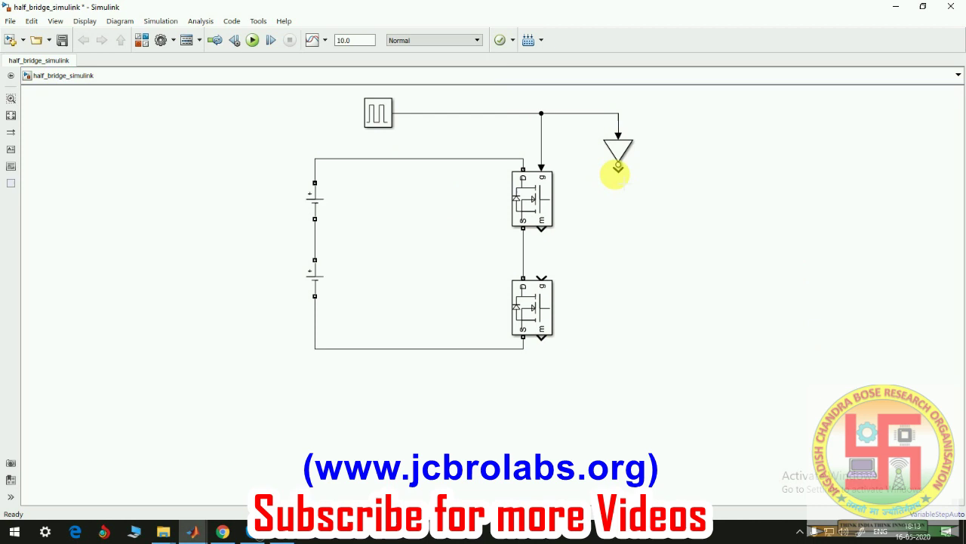
pyautogui.moveTo(617, 168)
pyautogui.mouseDown()
pyautogui.moveTo(542, 275)
pyautogui.moveTo(591, 256)
pyautogui.mouseUp()
pyautogui.click(544, 204)
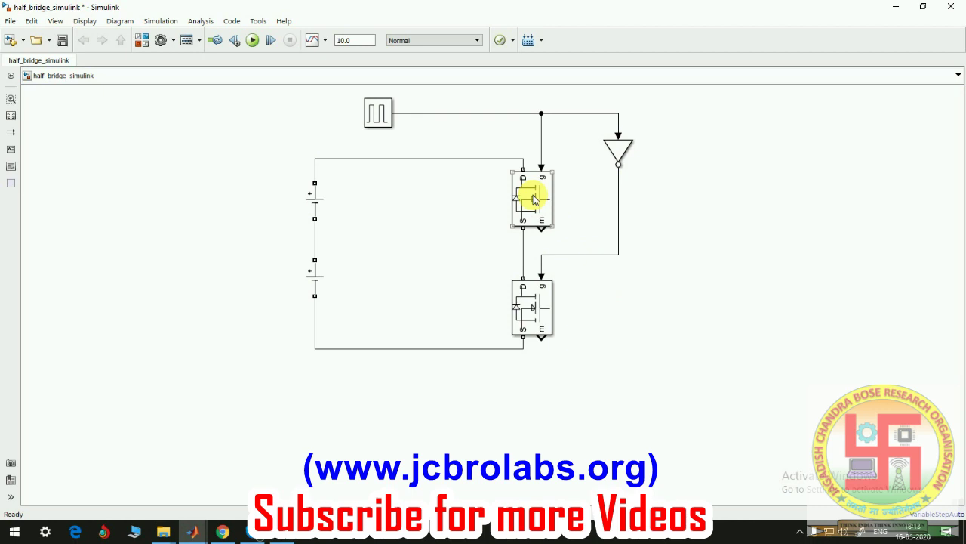
pyautogui.click(539, 323)
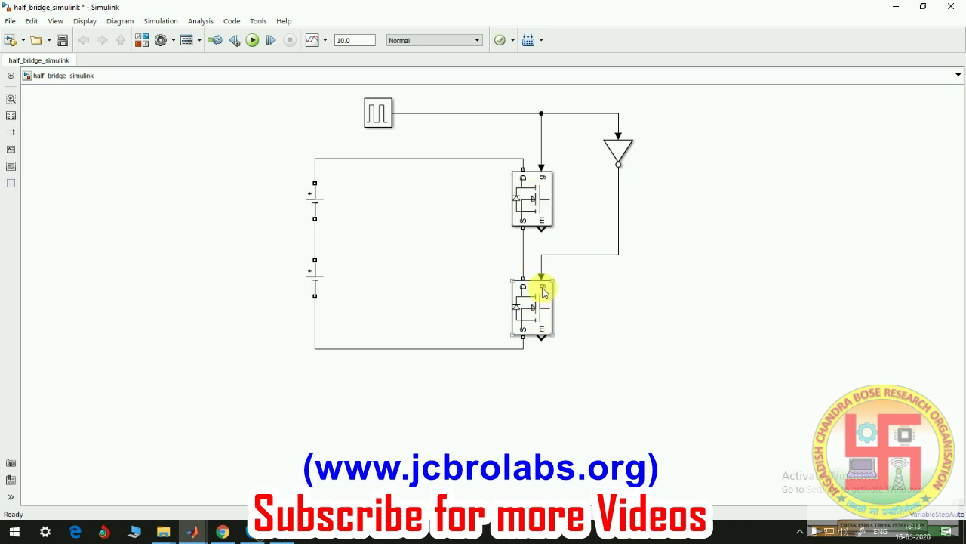
pyautogui.click(536, 204)
pyautogui.click(531, 325)
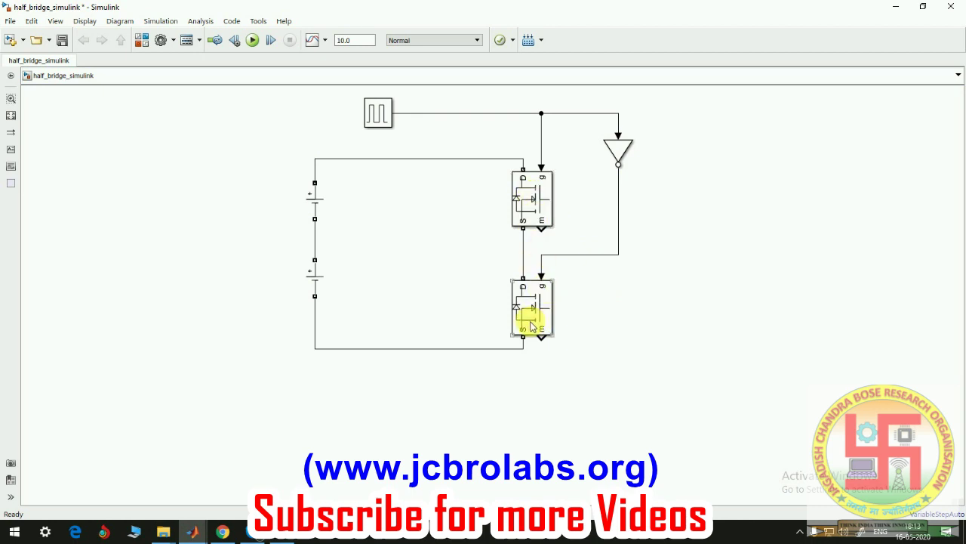
pyautogui.moveTo(315, 276); pyautogui.dragTo(314, 295)
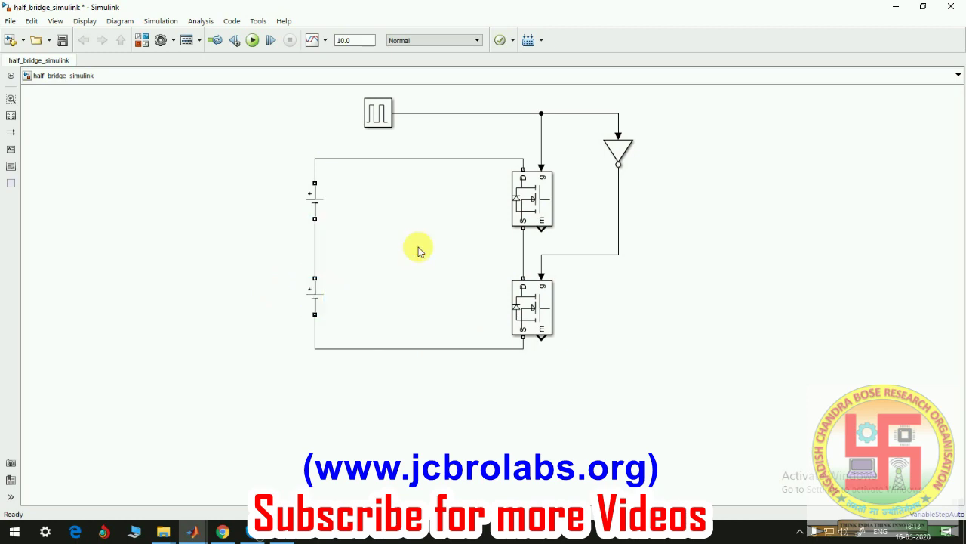
# - Place a Series RLC Branch block to the right of the MOSFETs
pyautogui.click(193, 532)
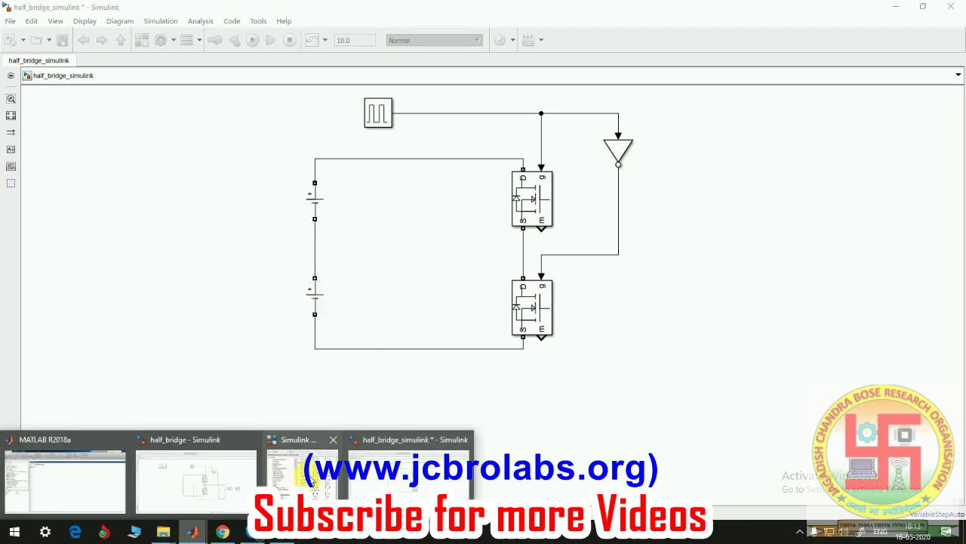
pyautogui.click(314, 472)
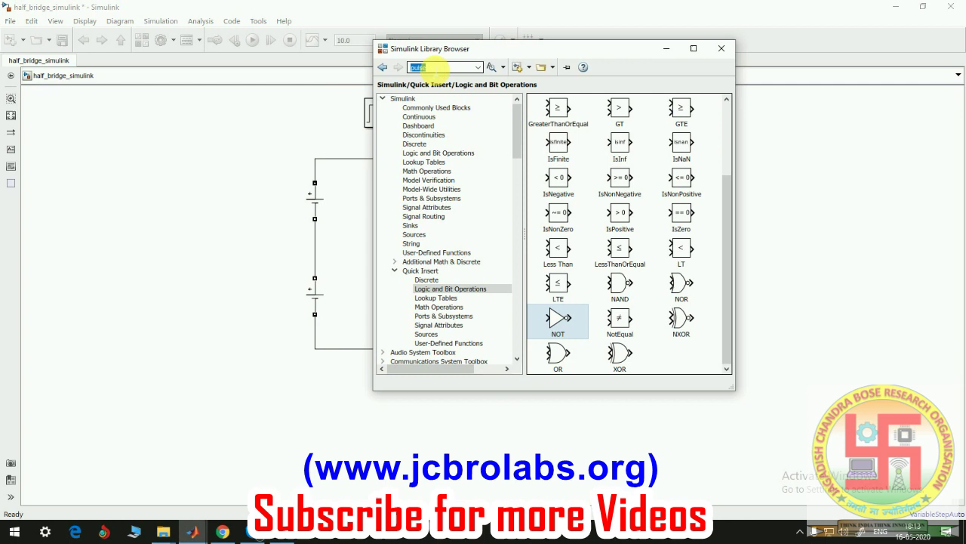
pyautogui.write('RLC')
pyautogui.press('Return')
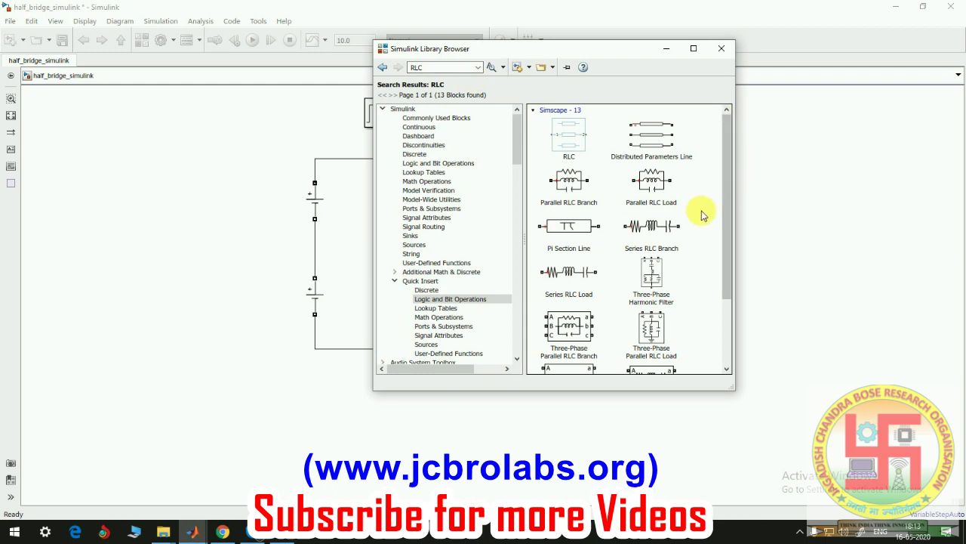
pyautogui.moveTo(651, 225); pyautogui.dragTo(676, 302)
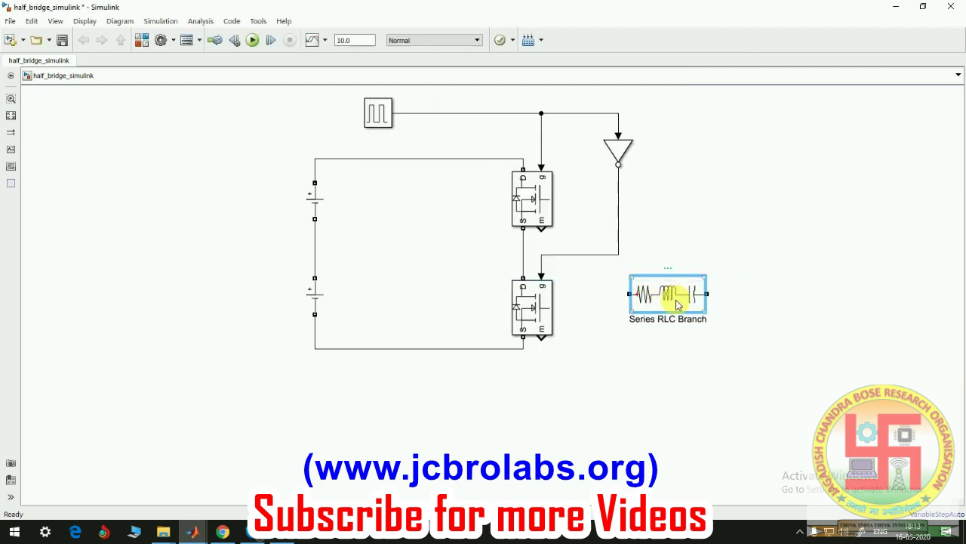
# - Set the Series RLC Branch to branch type R with 100 ohm resistance
pyautogui.doubleClick(677, 303)
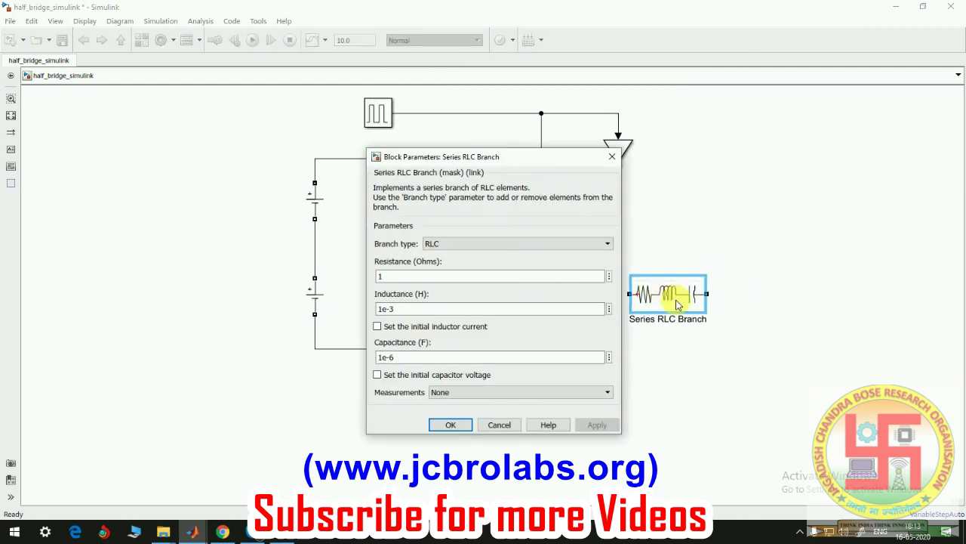
pyautogui.click(457, 244)
pyautogui.click(443, 265)
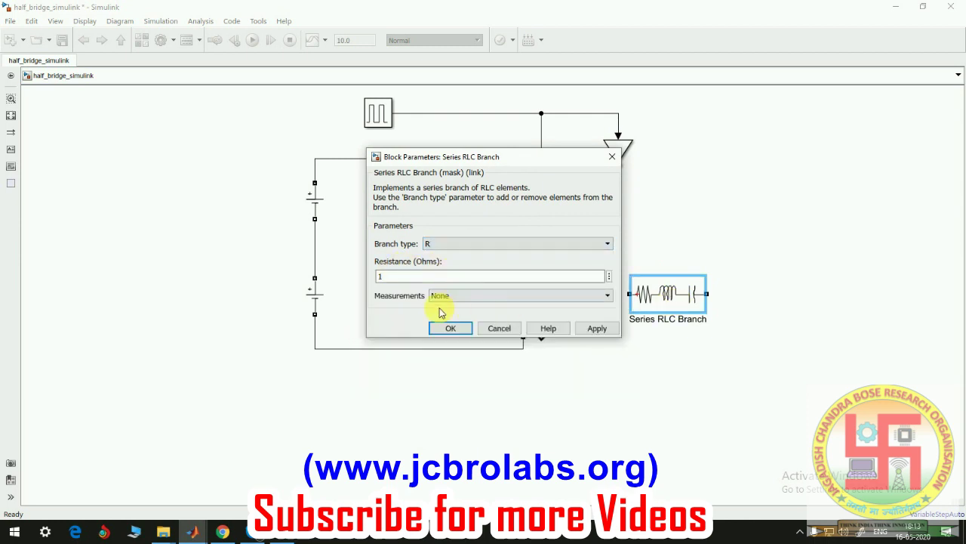
pyautogui.doubleClick(428, 278)
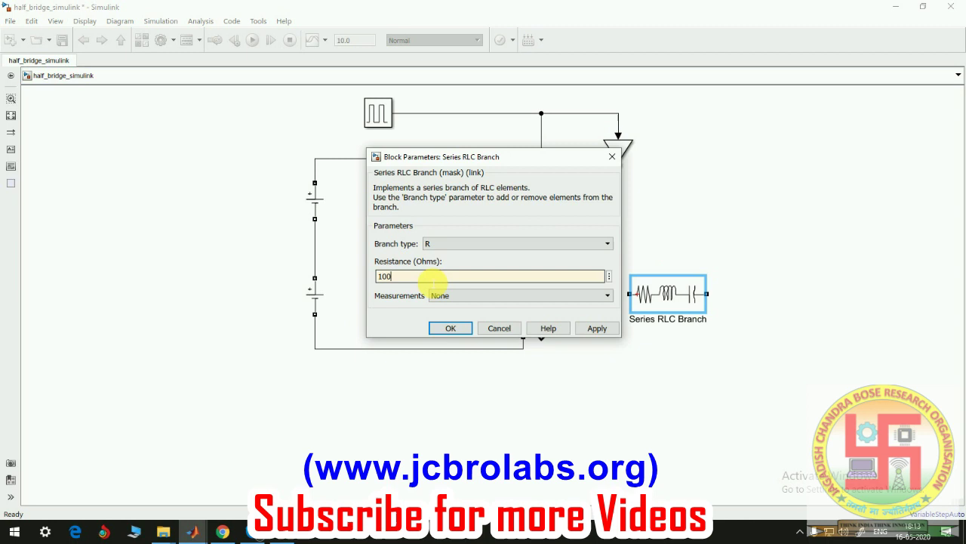
pyautogui.click(597, 329)
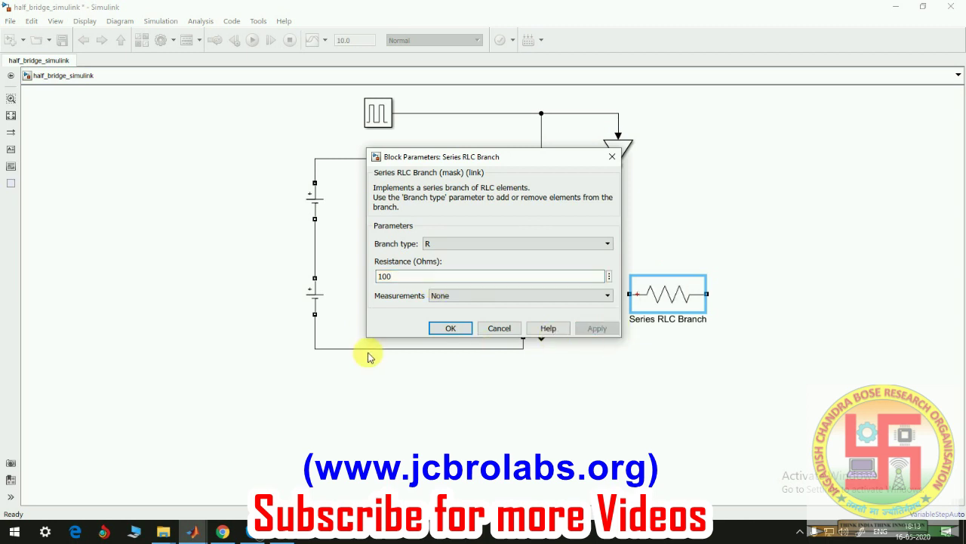
pyautogui.click(443, 328)
pyautogui.click(669, 408)
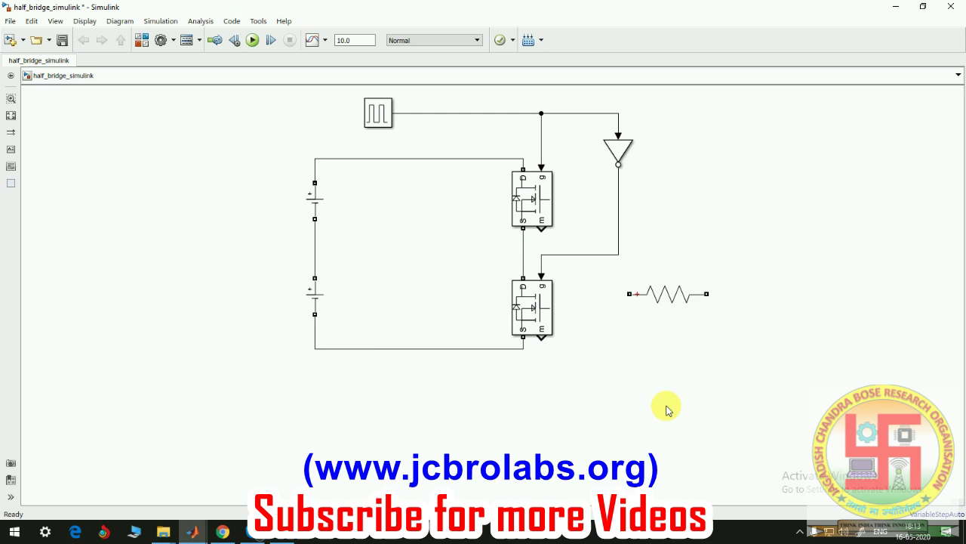
# - Shift the whole circuit left and rotate the resistor upright beside the lower MOSFET
pyautogui.moveTo(267, 108); pyautogui.dragTo(675, 379)
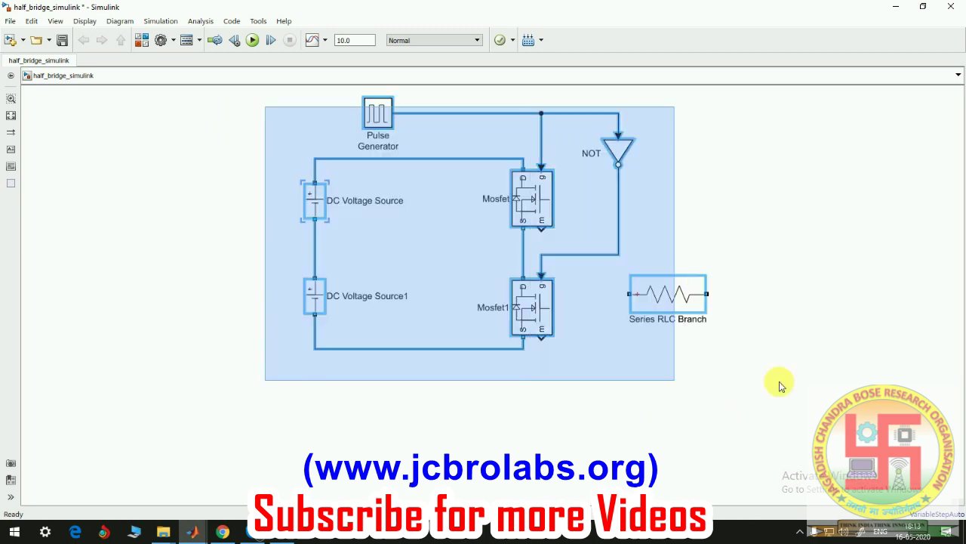
pyautogui.moveTo(664, 293); pyautogui.dragTo(534, 294)
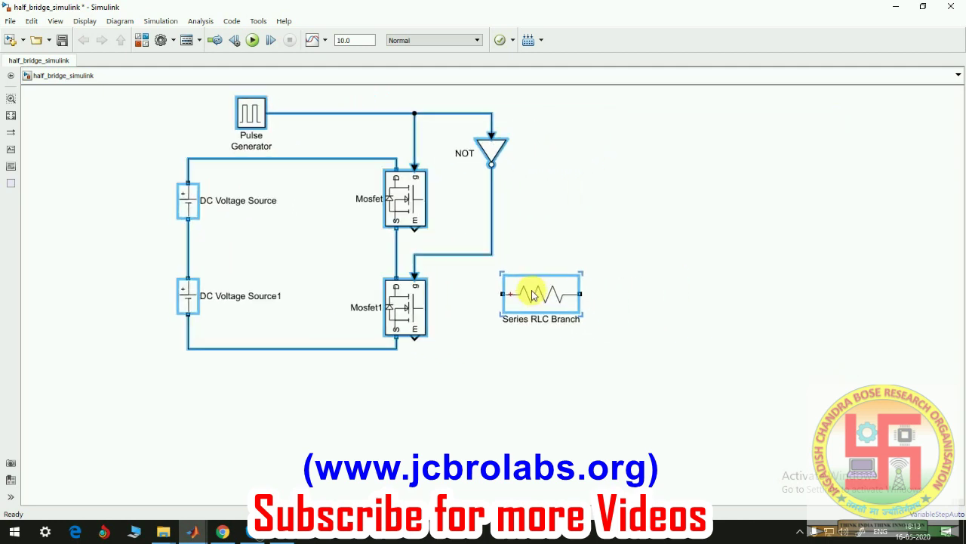
pyautogui.click(595, 325)
pyautogui.click(551, 298)
pyautogui.hotkey('ctrl', 'r')
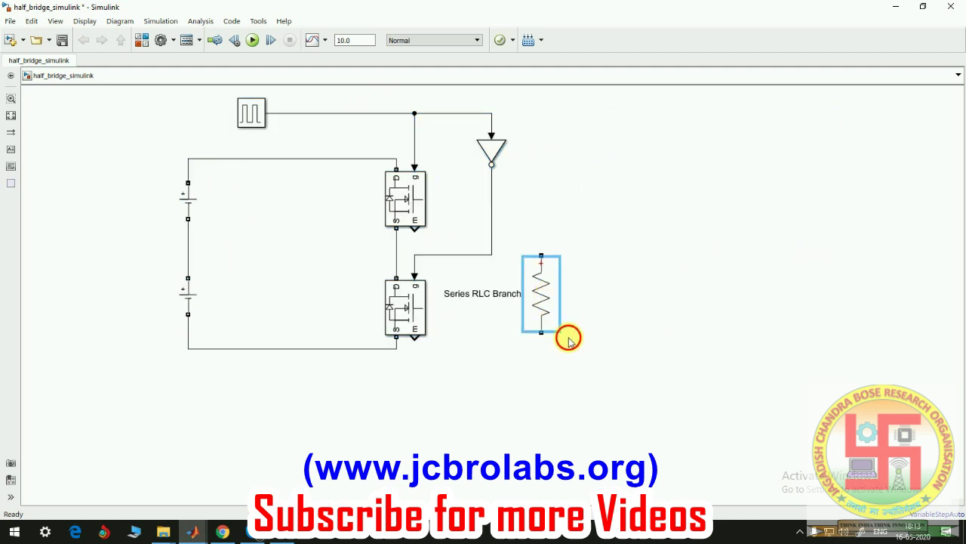
pyautogui.moveTo(567, 334); pyautogui.dragTo(554, 314)
pyautogui.click(671, 297)
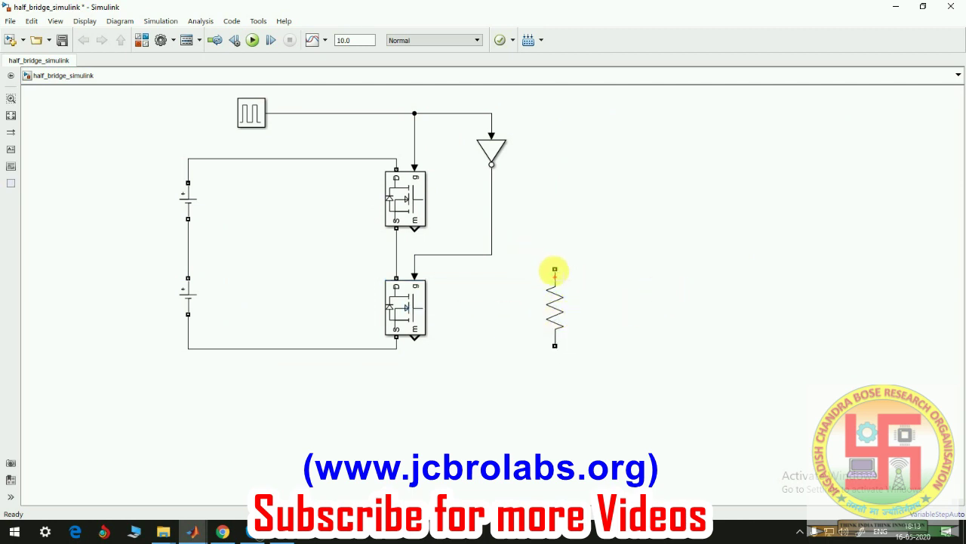
# - Wire the resistor between the MOSFET midpoint and the DC source junction, checking the OneNote half-bridge sketch
pyautogui.moveTo(554, 269); pyautogui.dragTo(396, 255)
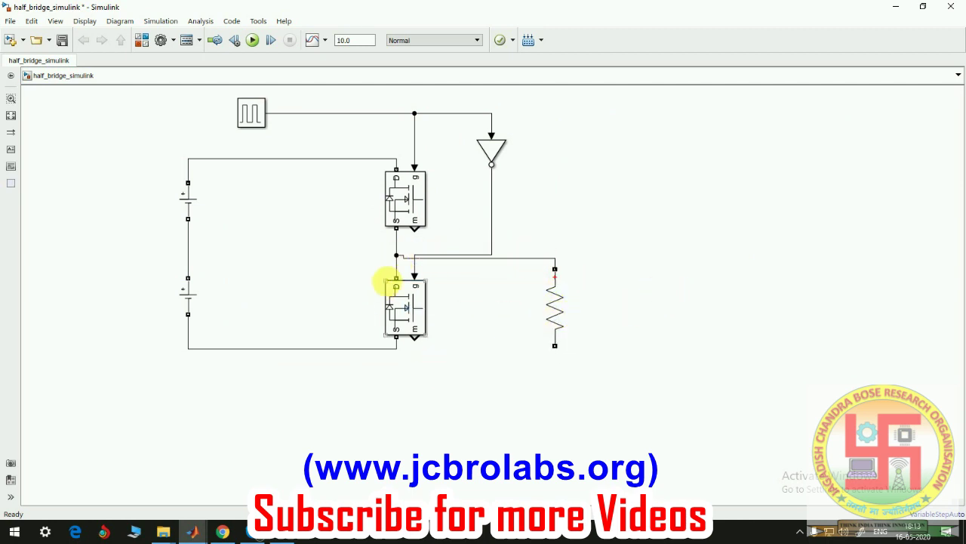
pyautogui.moveTo(555, 345); pyautogui.dragTo(188, 244)
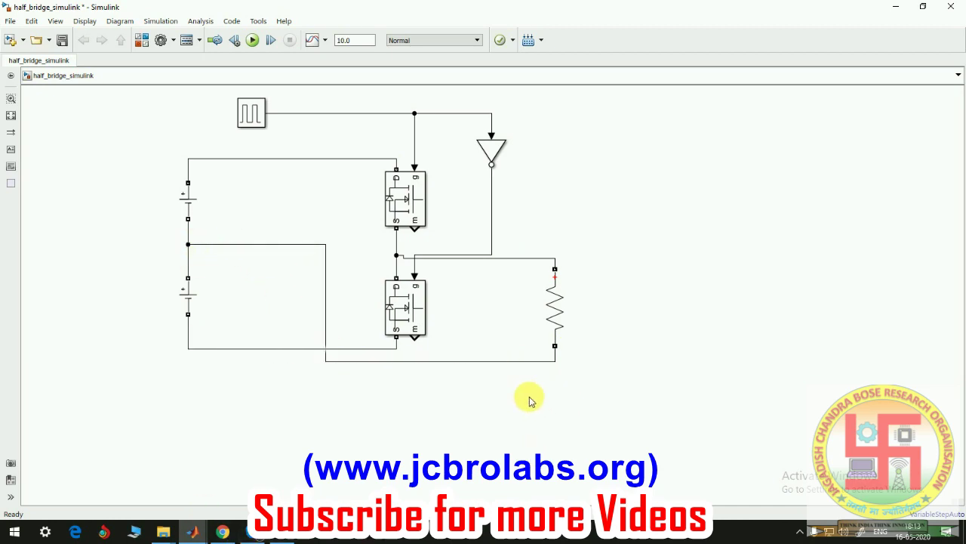
pyautogui.moveTo(260, 532)
pyautogui.click(287, 452)
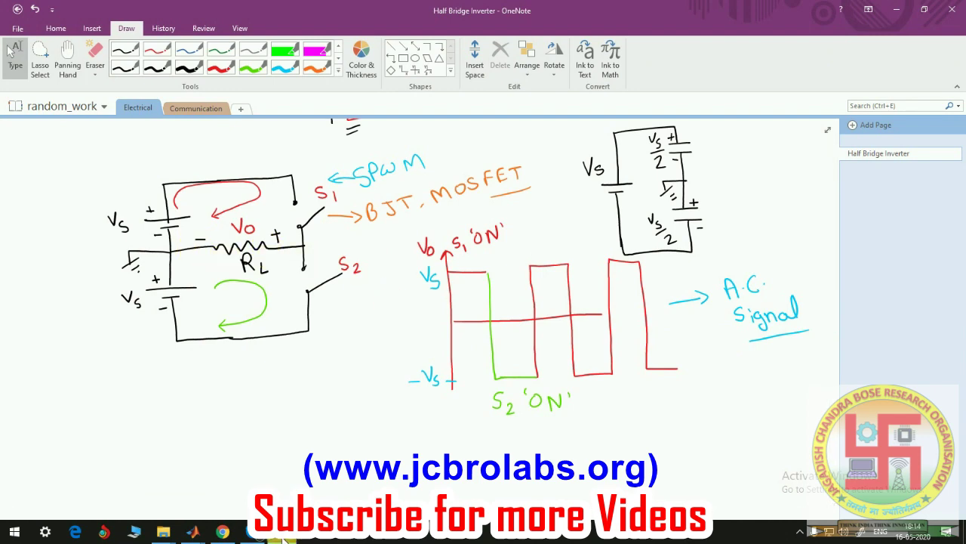
pyautogui.moveTo(283, 532)
pyautogui.click(298, 456)
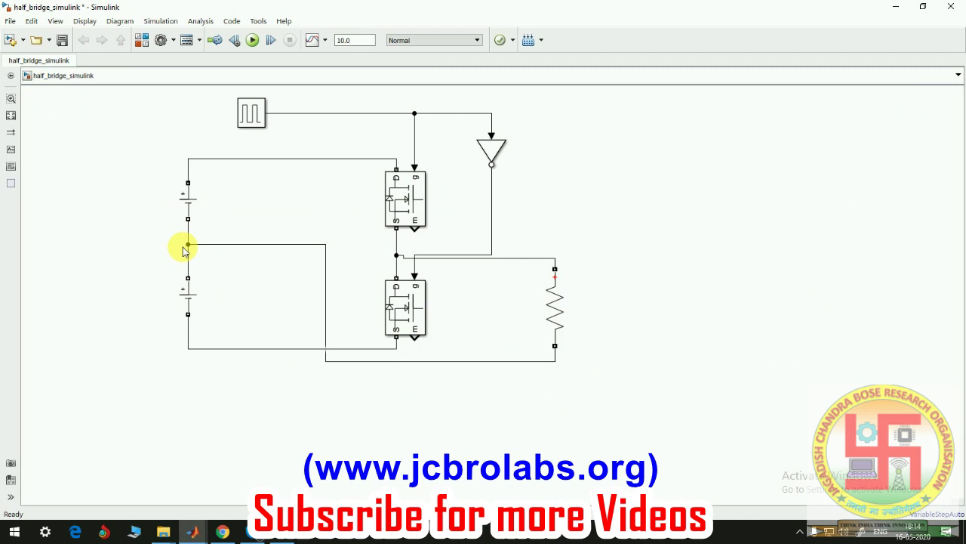
# - Search the library for 'voltage measure' and place a Voltage Measurement block beside the resistor
pyautogui.click(195, 530)
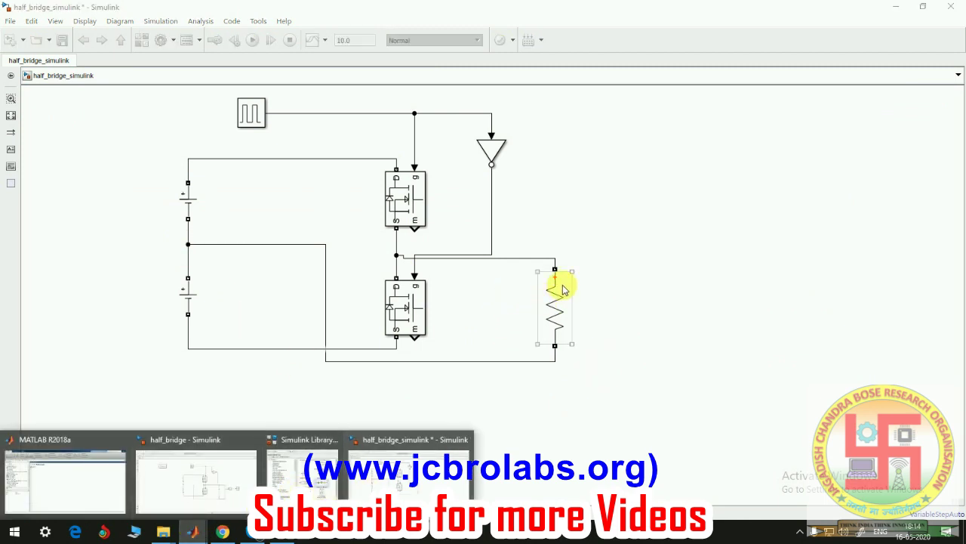
pyautogui.click(272, 466)
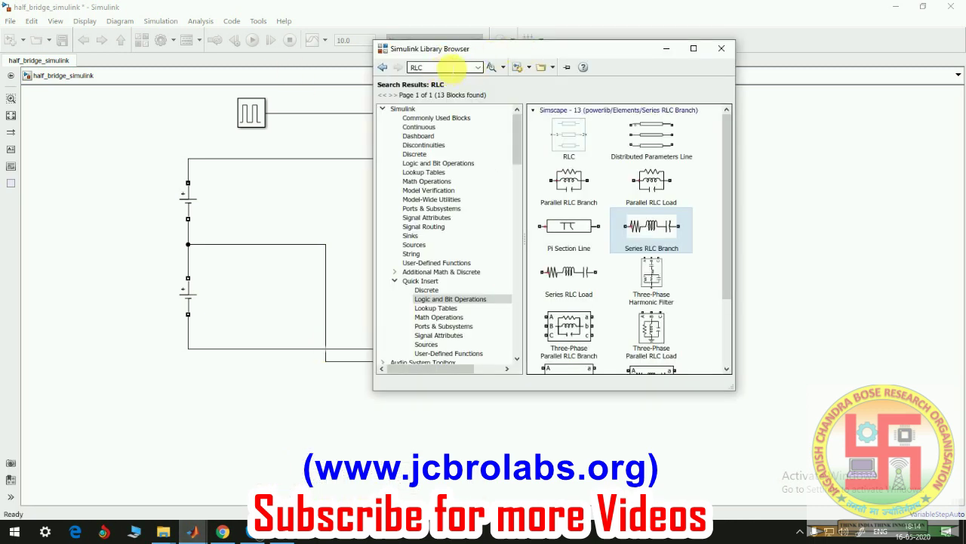
pyautogui.doubleClick(453, 67)
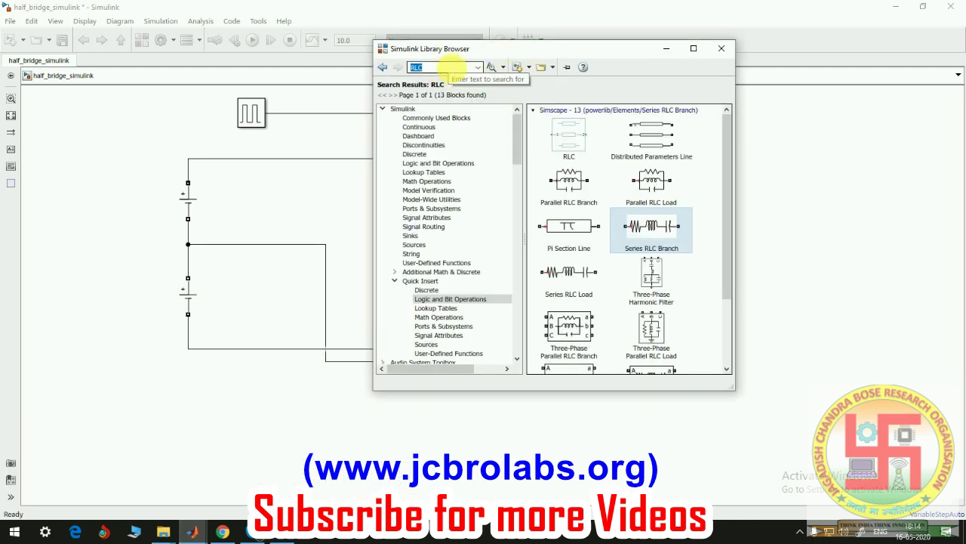
pyautogui.write('vol')
pyautogui.click(437, 77)
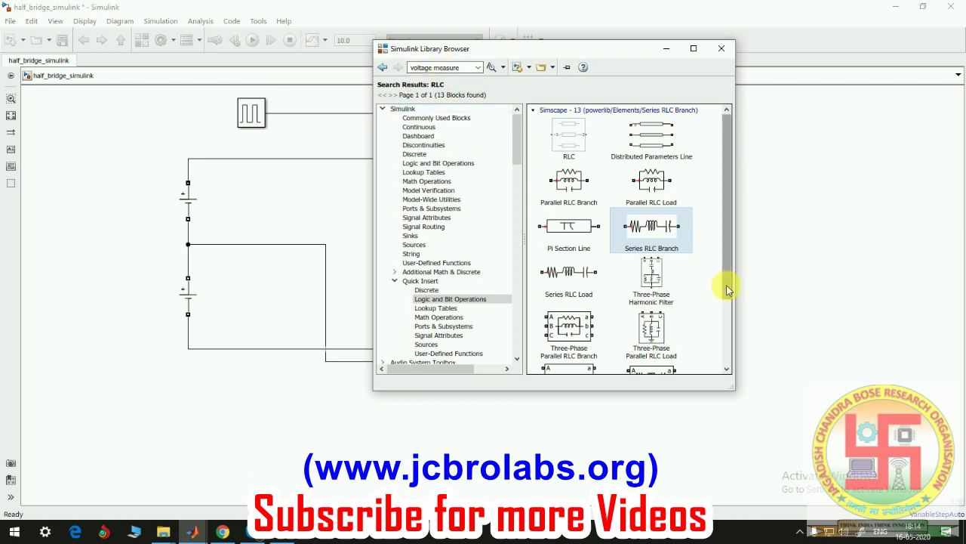
pyautogui.click(490, 67)
pyautogui.moveTo(638, 134)
pyautogui.mouseDown()
pyautogui.moveTo(776, 220)
pyautogui.moveTo(641, 283)
pyautogui.moveTo(613, 310)
pyautogui.moveTo(585, 268)
pyautogui.moveTo(555, 259)
pyautogui.mouseUp()
# - Wire the Voltage Measurement inputs across the resistor's terminals
pyautogui.moveTo(597, 311)
pyautogui.mouseDown()
pyautogui.moveTo(597, 323)
pyautogui.moveTo(555, 360)
pyautogui.mouseUp()
pyautogui.click(614, 312)
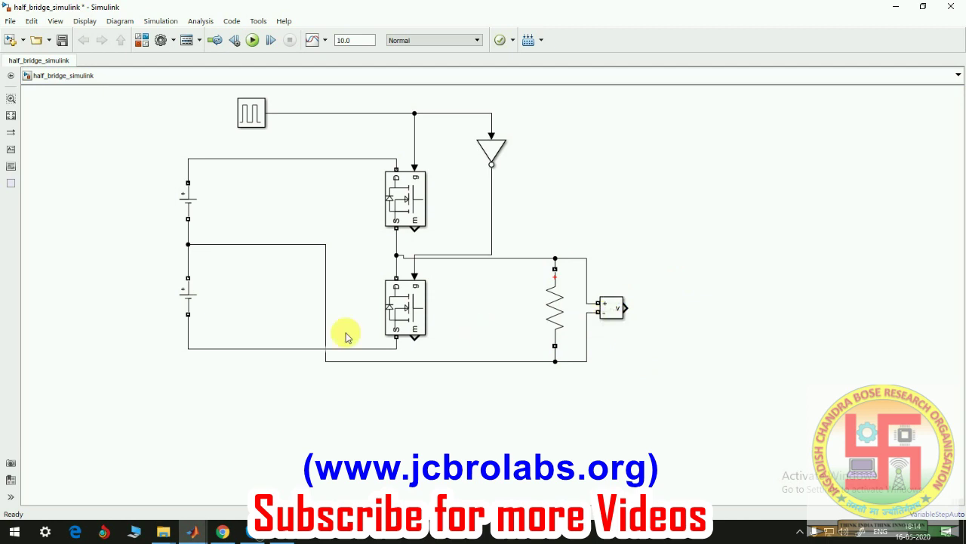
pyautogui.click(193, 531)
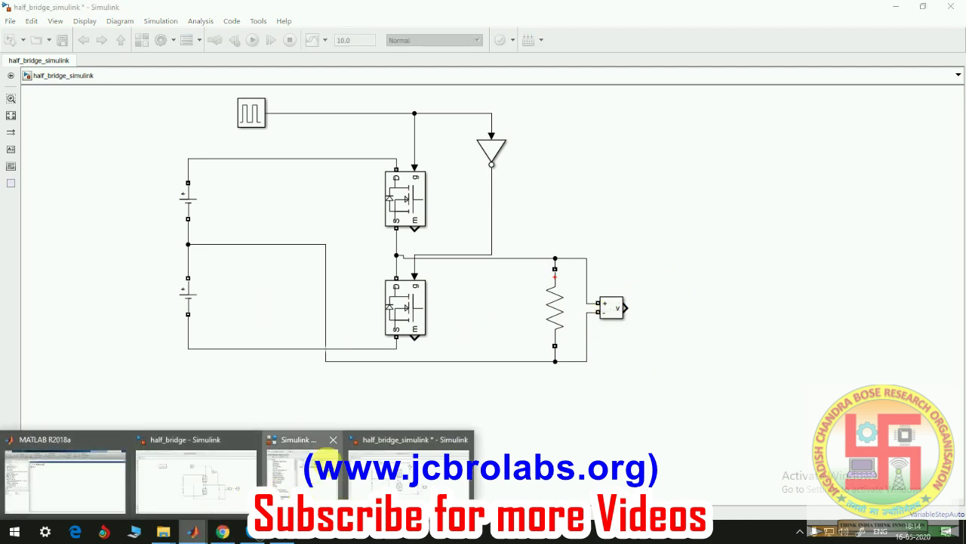
# - Search for powergui and place the powergui block at the model's left
pyautogui.click(320, 487)
pyautogui.click(456, 68)
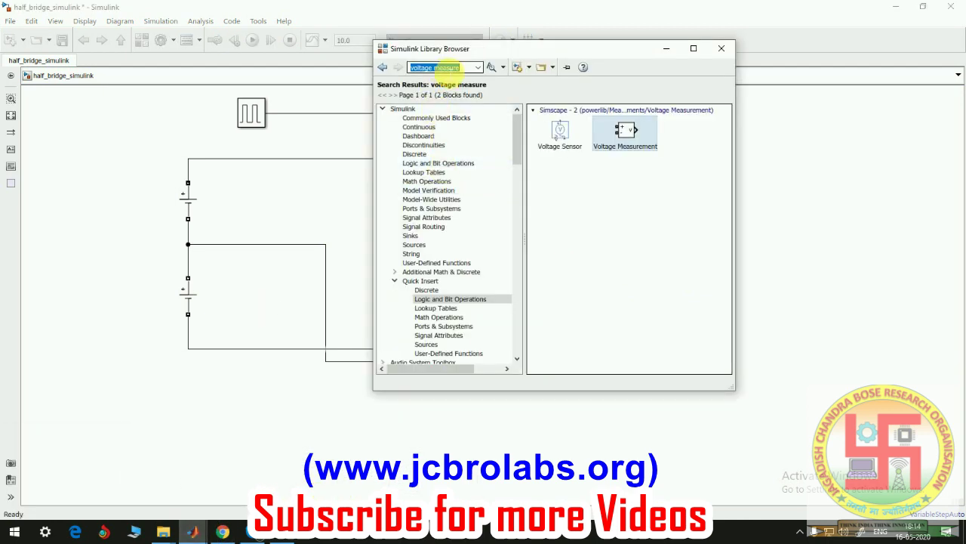
pyautogui.write('power')
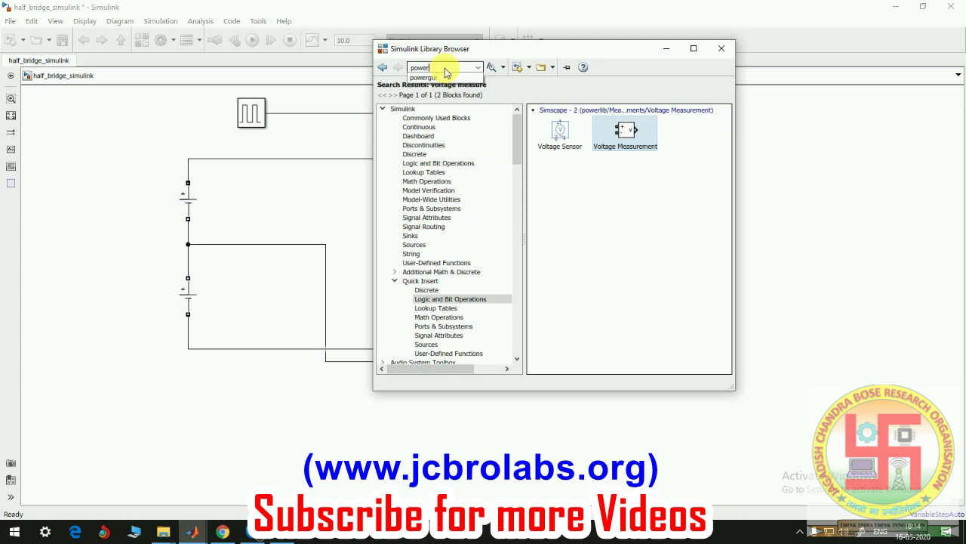
pyautogui.write('gui')
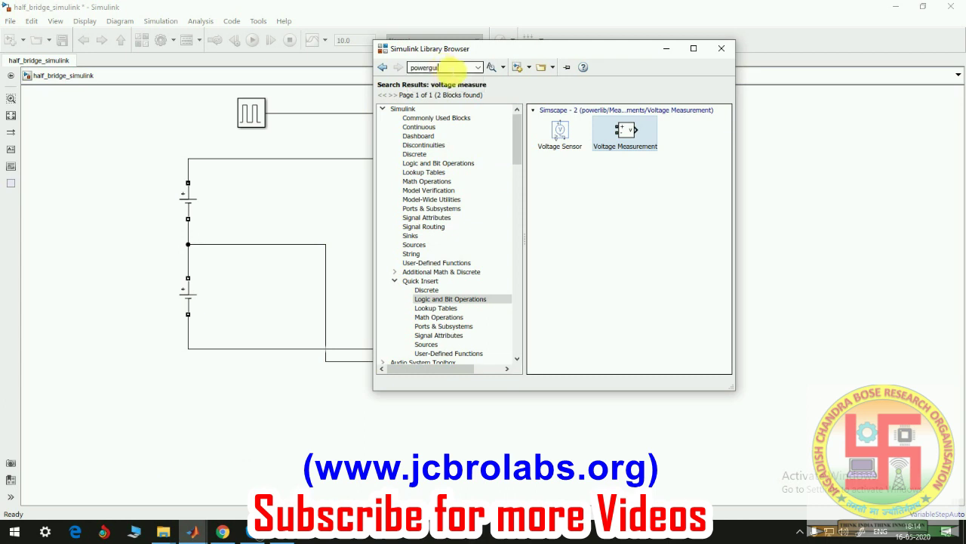
pyautogui.press('Return')
pyautogui.click(568, 136)
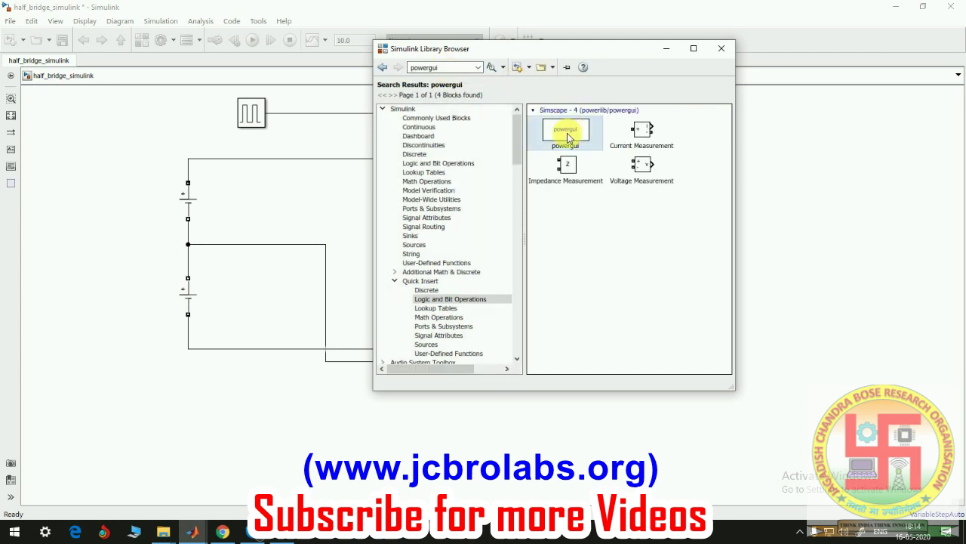
pyautogui.moveTo(568, 138); pyautogui.dragTo(102, 154)
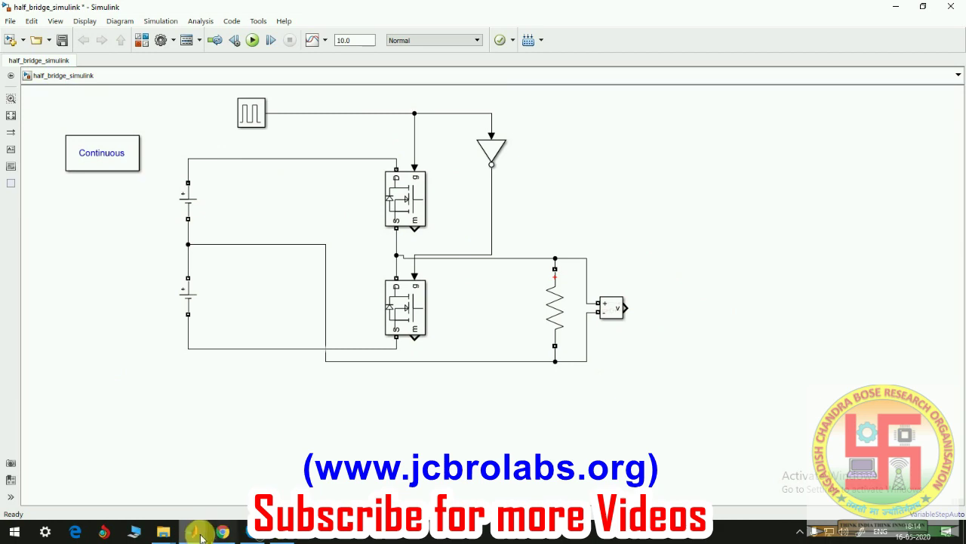
# - Place a Scope from the Sinks library beside the Voltage Measurement block
pyautogui.moveTo(198, 535)
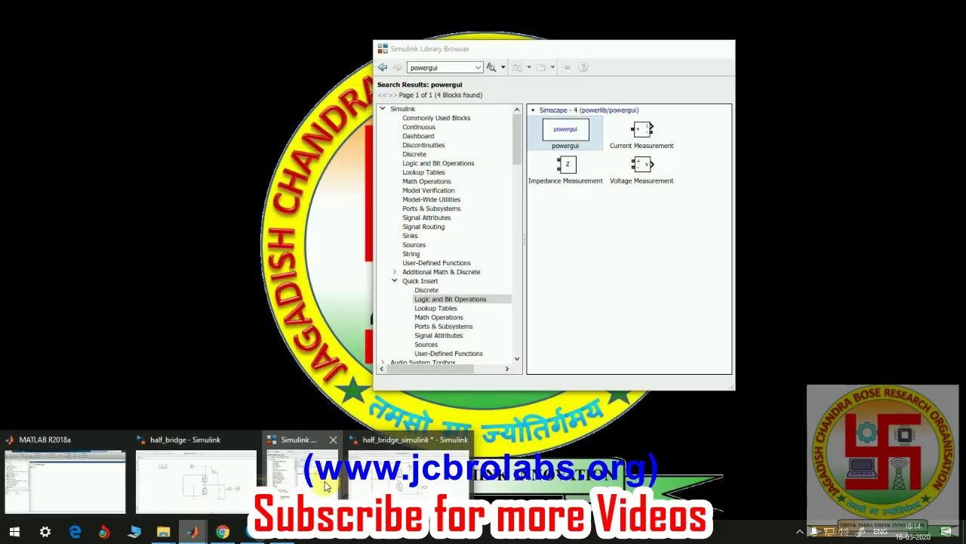
pyautogui.click(321, 484)
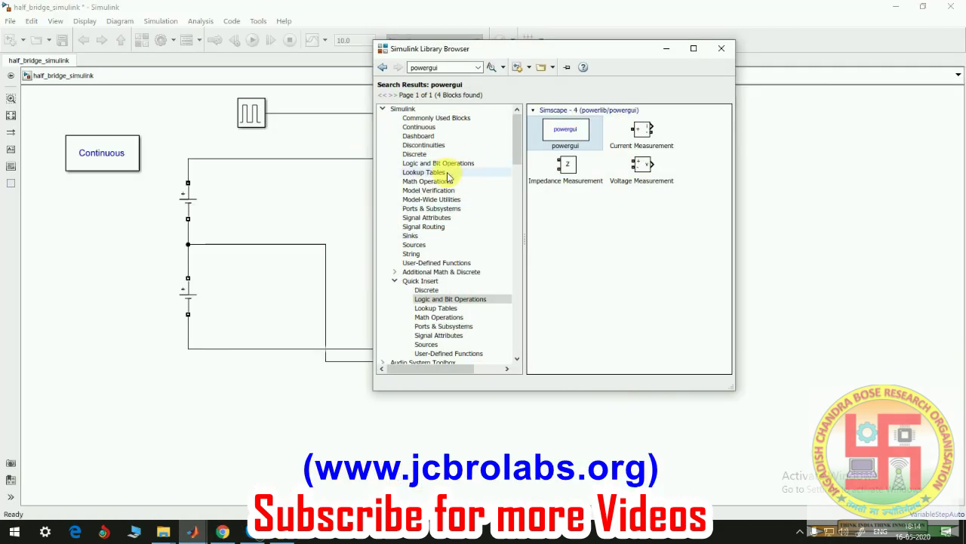
pyautogui.click(423, 236)
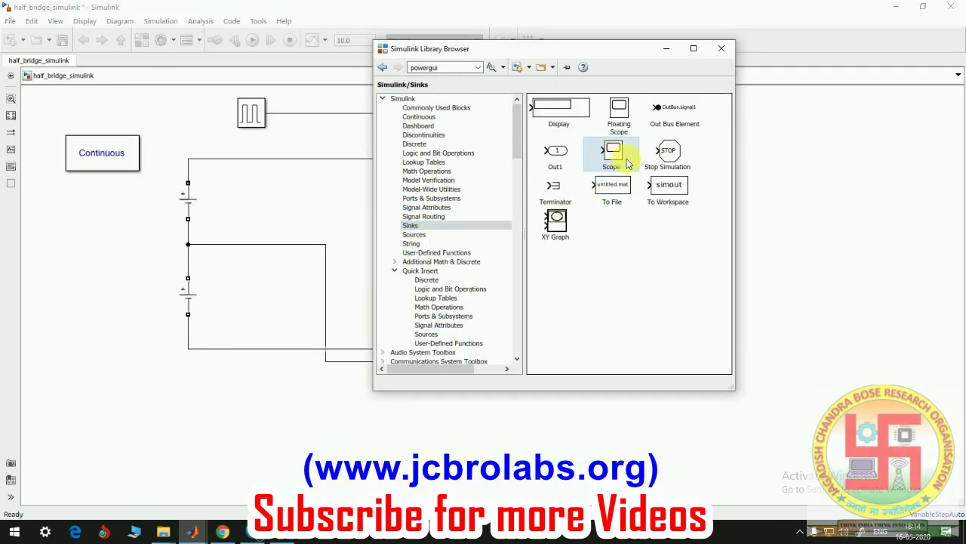
pyautogui.moveTo(626, 160); pyautogui.dragTo(702, 307)
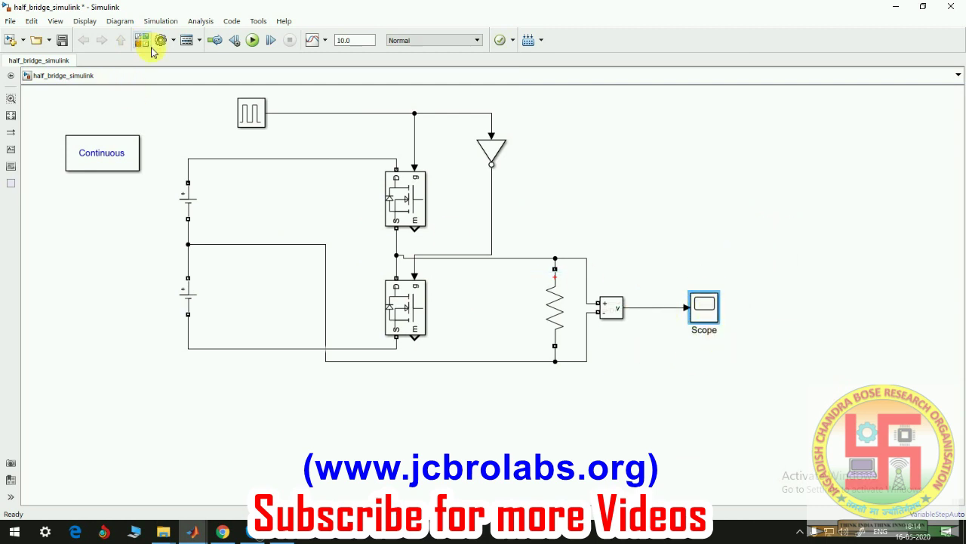
# - Save the model and set the simulation stop time to 1
pyautogui.hotkey('ctrl', 's')
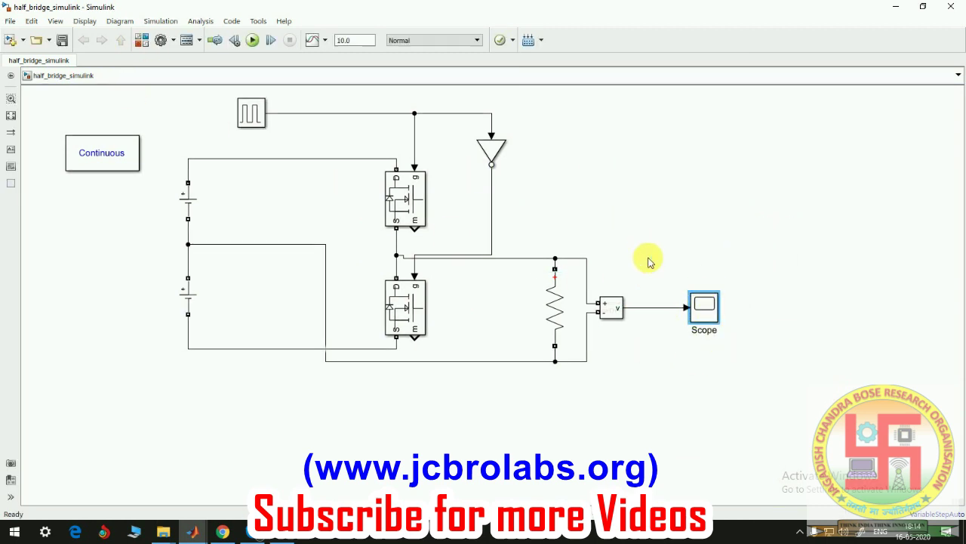
pyautogui.doubleClick(353, 40)
pyautogui.write('1')
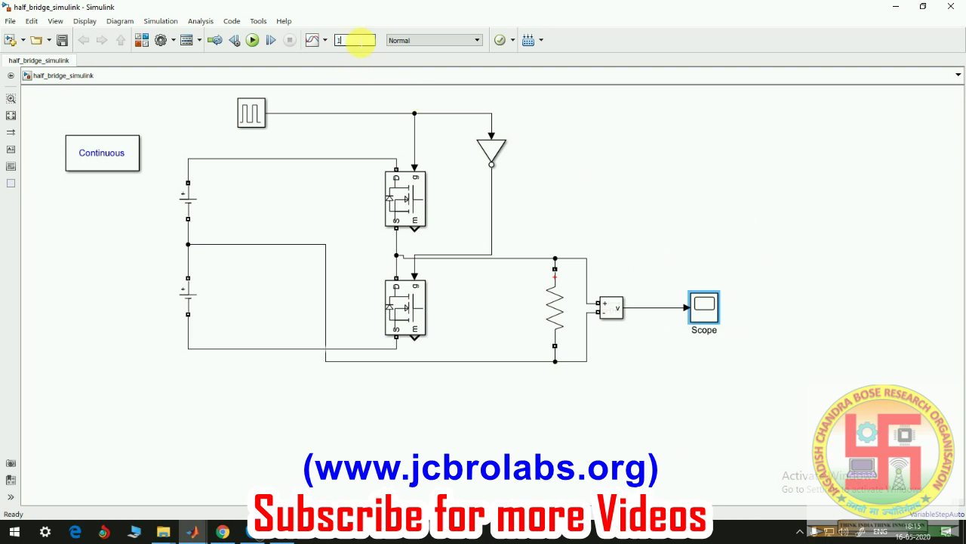
pyautogui.click(557, 173)
# - Change the Pulse Generator period from 10 to 0.1 s, save, and run the simulation
pyautogui.click(259, 117)
pyautogui.doubleClick(259, 117)
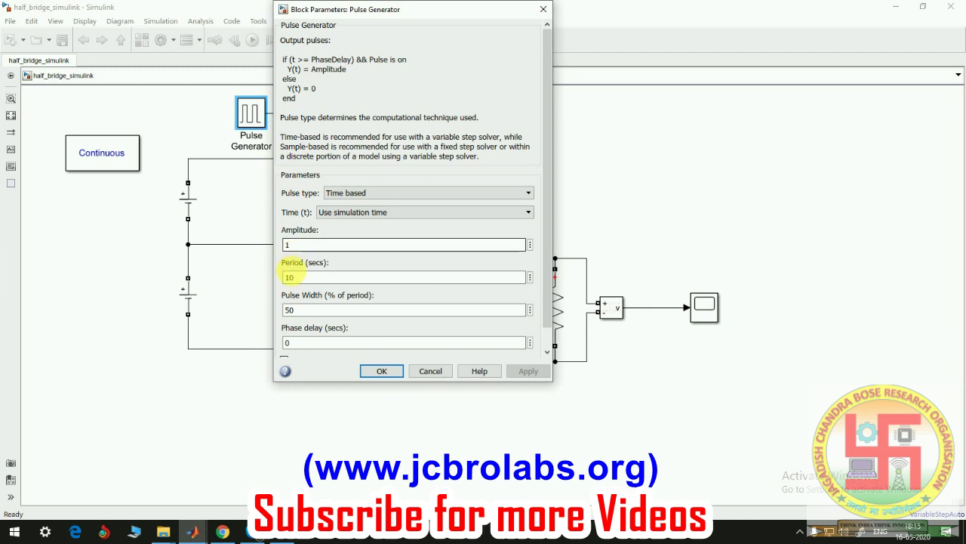
pyautogui.click(290, 277)
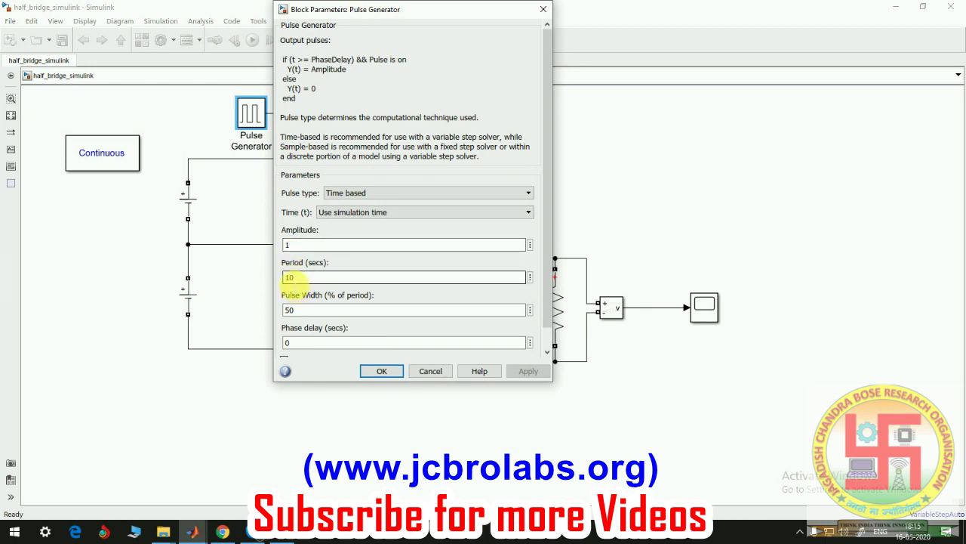
pyautogui.doubleClick(291, 278)
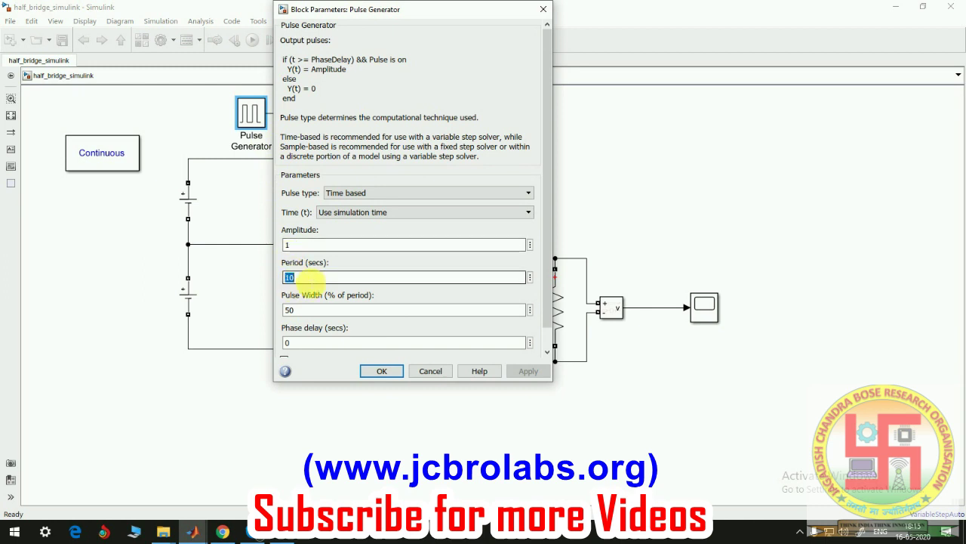
pyautogui.write('0.1')
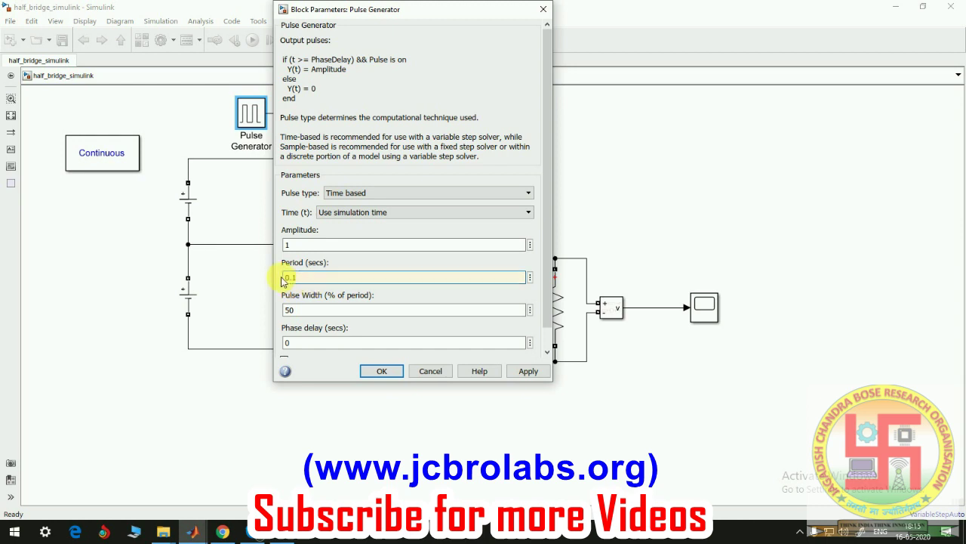
pyautogui.click(526, 373)
pyautogui.click(382, 371)
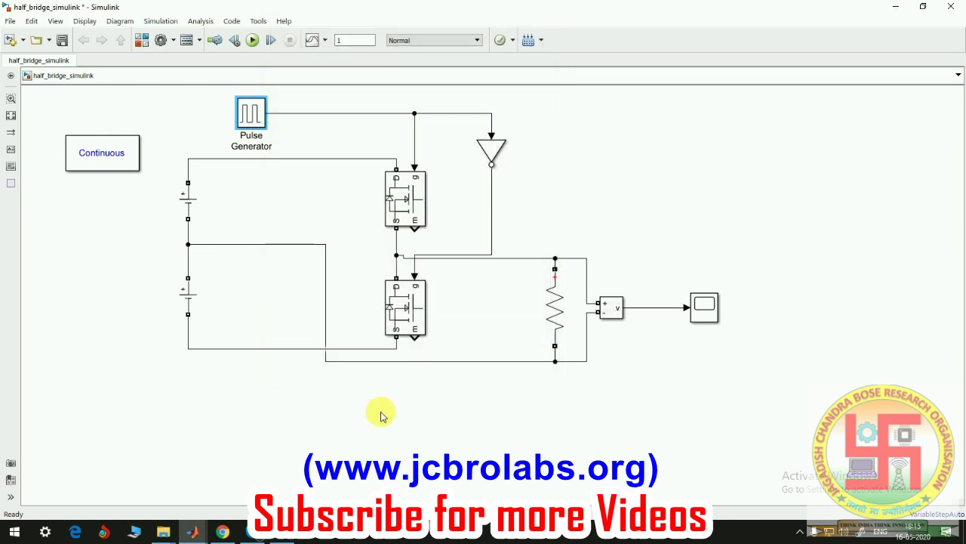
pyautogui.hotkey('ctrl', 's')
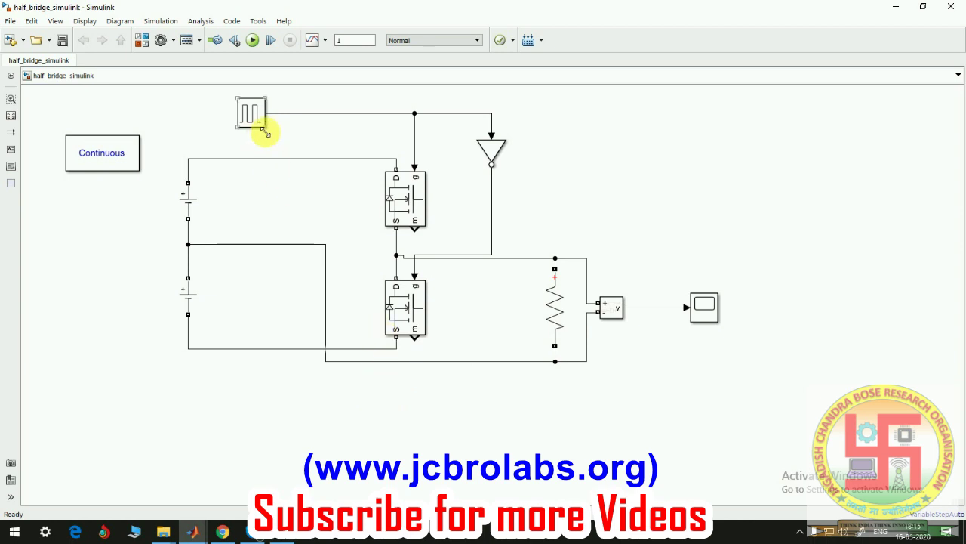
pyautogui.click(254, 42)
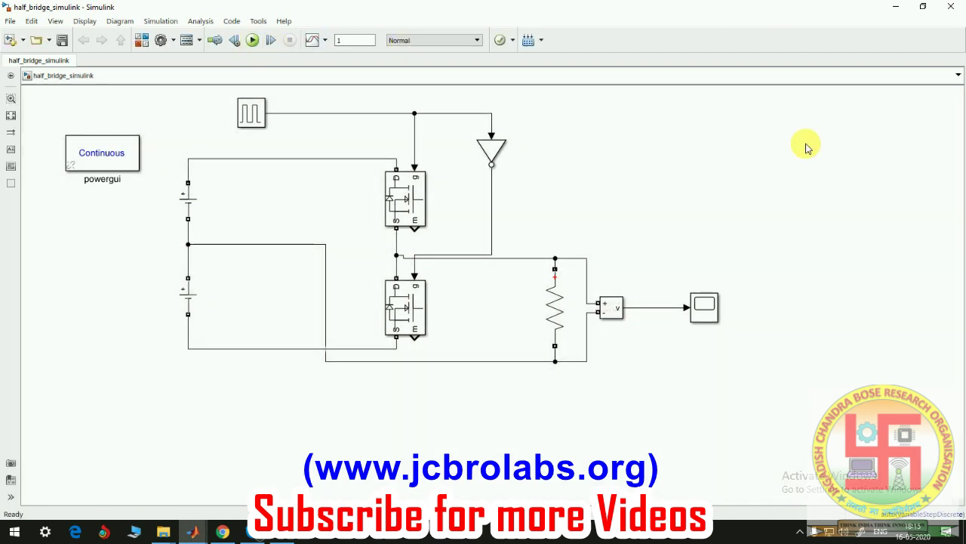
# - Open the Scope window and maximize it to show the ±100 V square wave
pyautogui.click(710, 318)
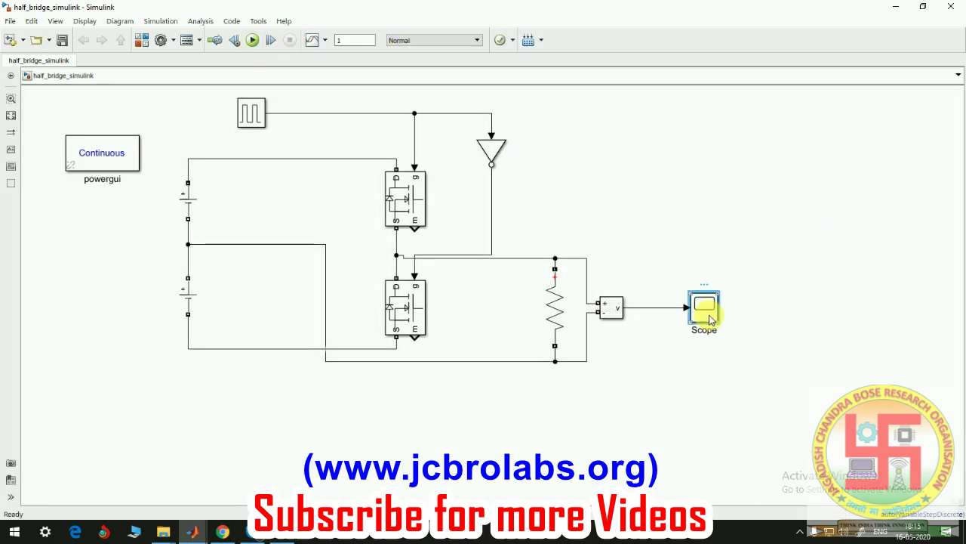
pyautogui.doubleClick(710, 318)
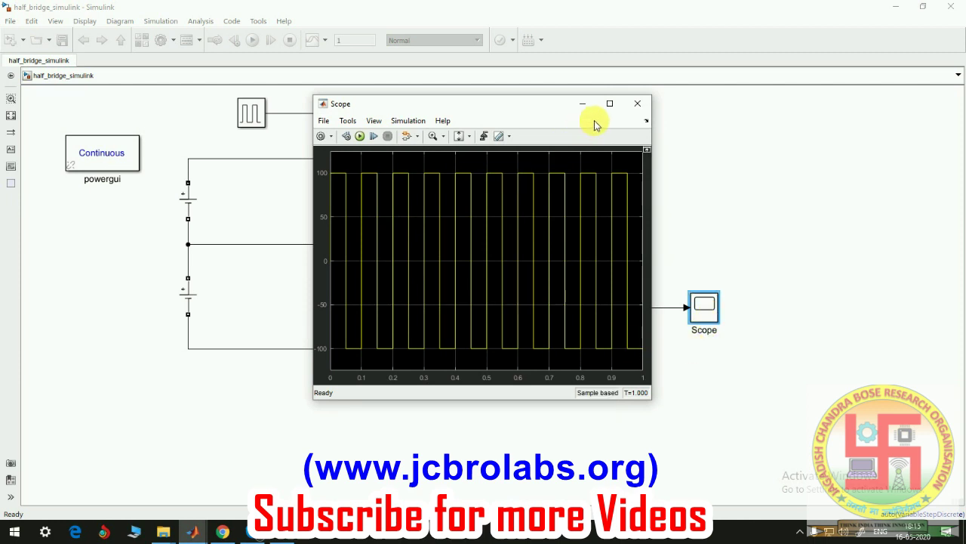
pyautogui.click(609, 103)
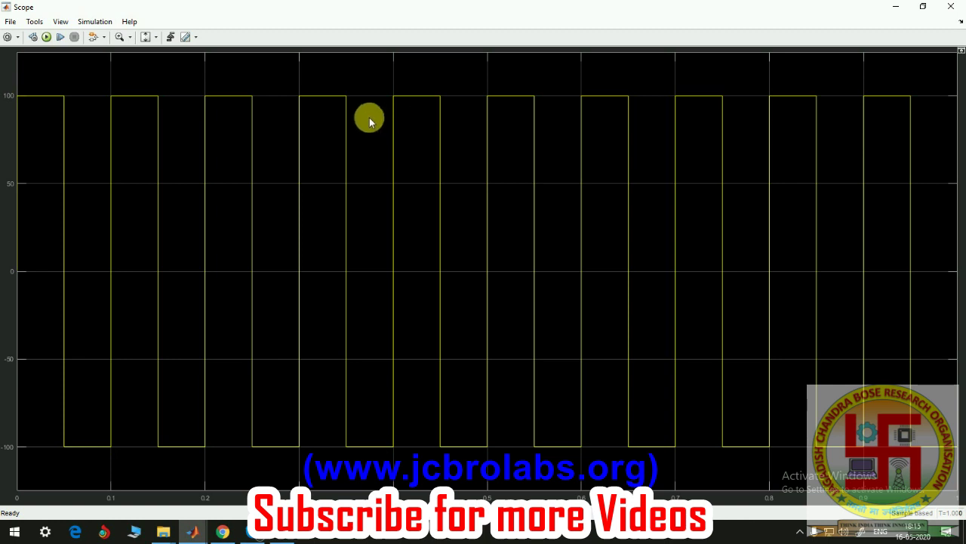
# - Set the scope trace line width to 2.0 in the Style settings
pyautogui.rightClick(356, 84)
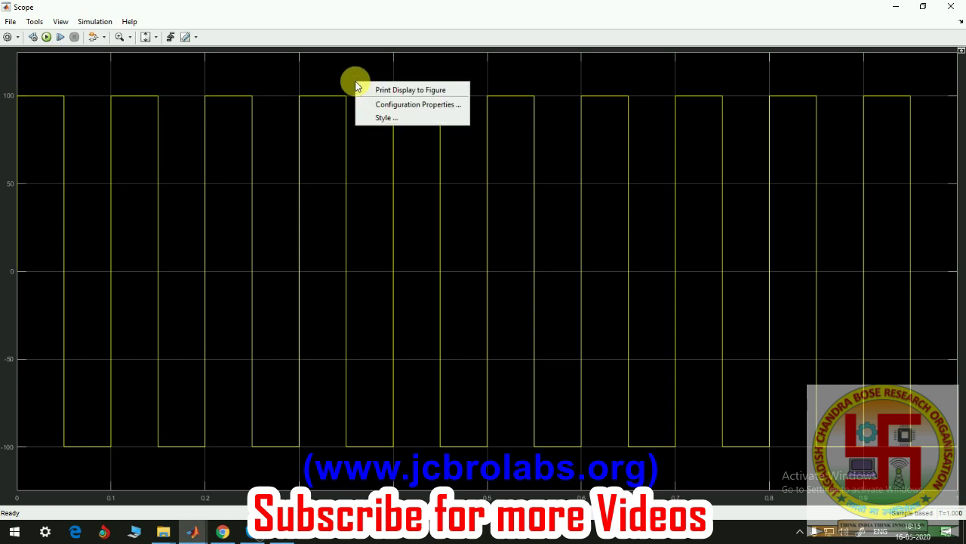
pyautogui.click(379, 110)
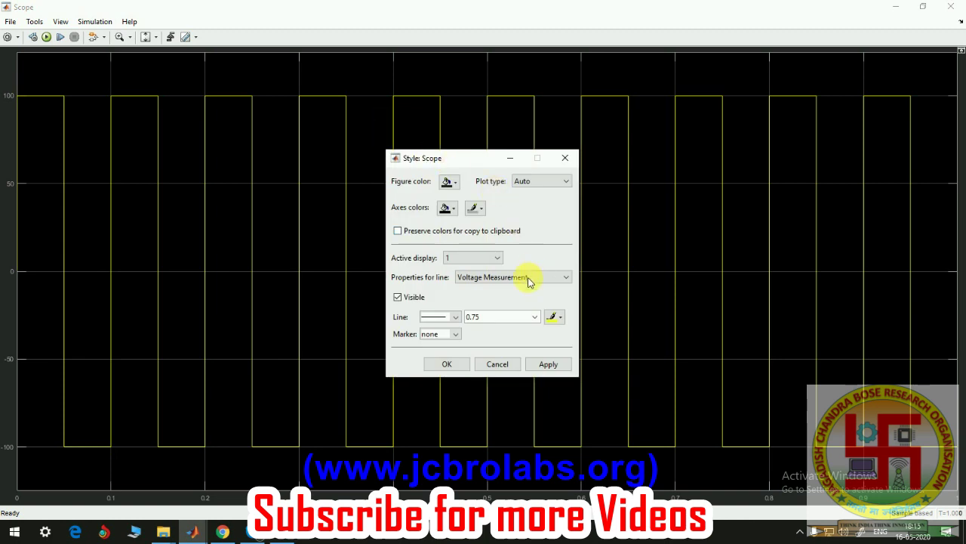
pyautogui.click(534, 317)
pyautogui.click(486, 352)
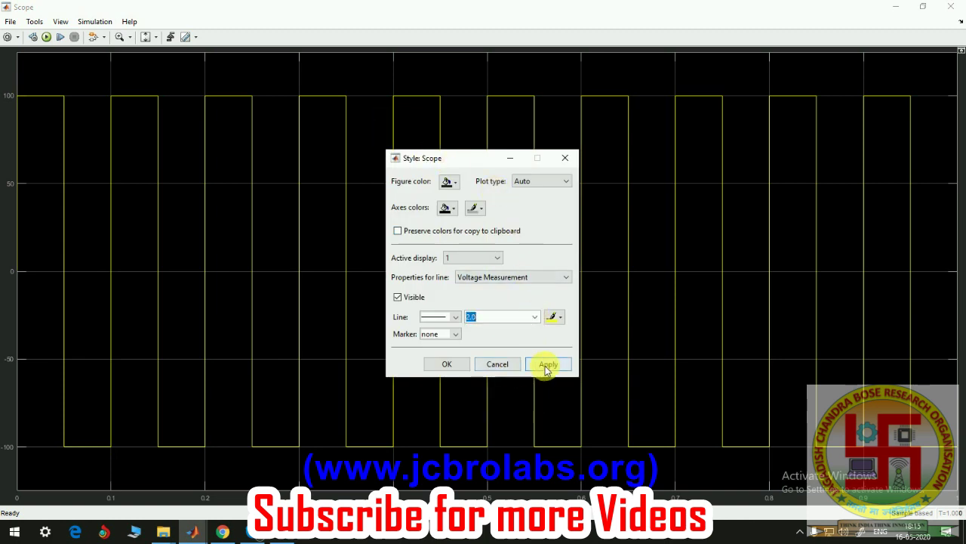
pyautogui.click(445, 363)
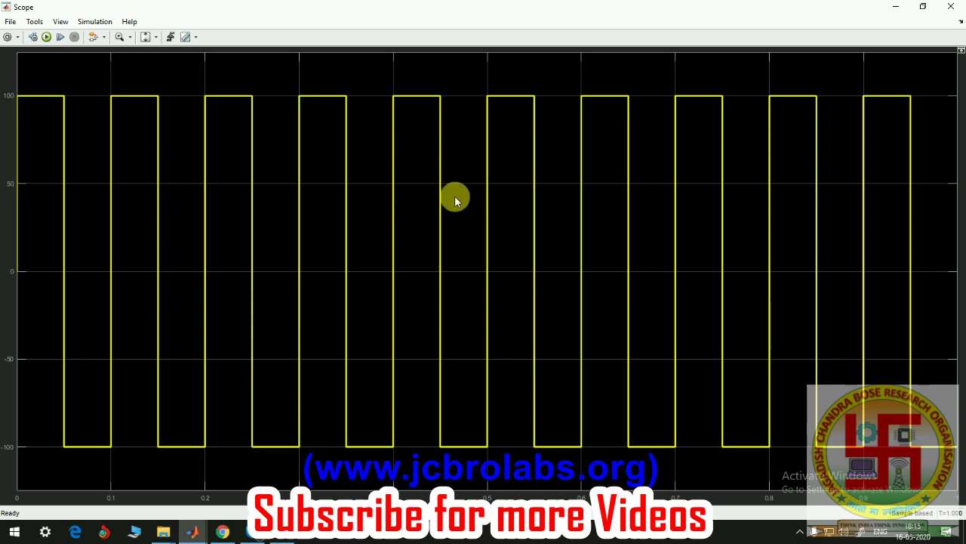
# - In the half_bridge_simulink model, change the Pulse Generator period to 0.01 s and rerun
pyautogui.click(192, 532)
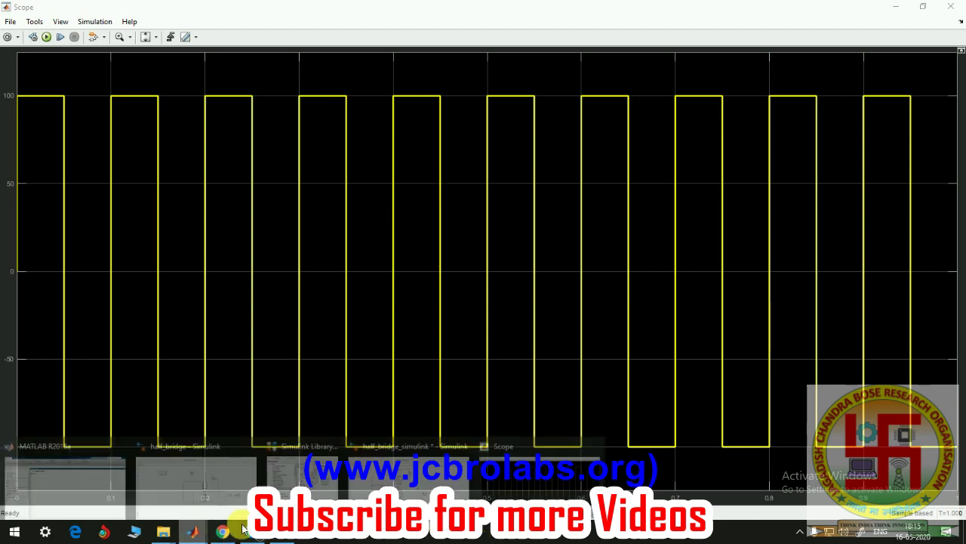
pyautogui.click(406, 490)
pyautogui.doubleClick(250, 113)
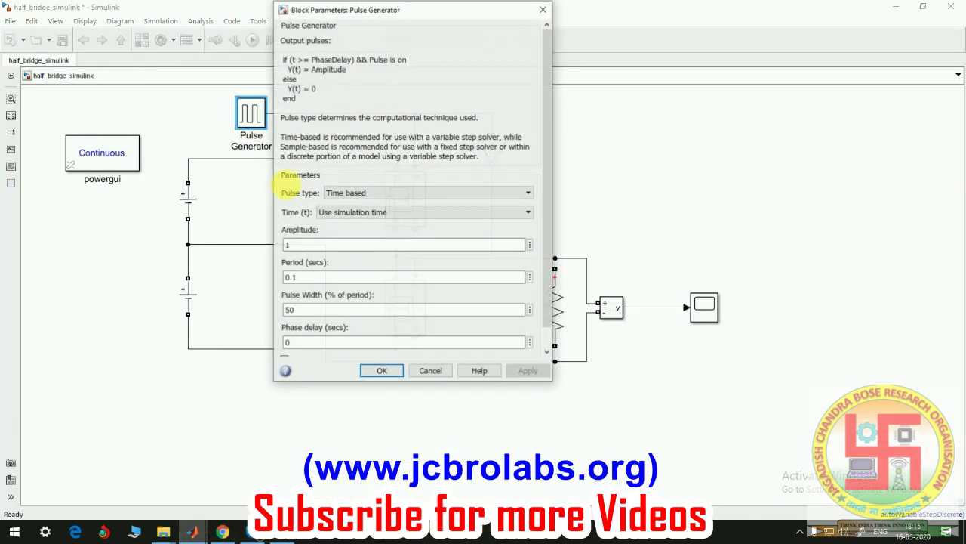
pyautogui.click(291, 277)
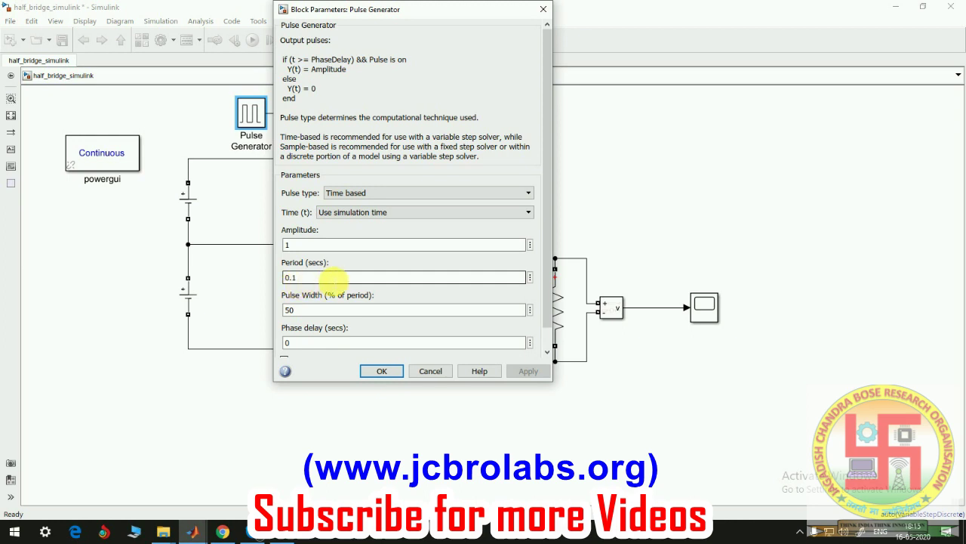
pyautogui.write('0')
pyautogui.click(529, 371)
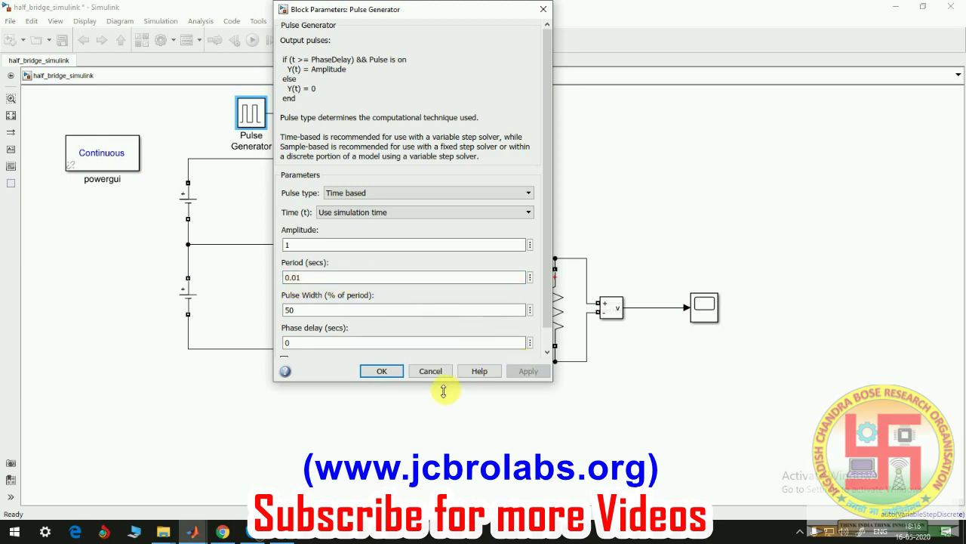
pyautogui.click(400, 368)
pyautogui.click(679, 197)
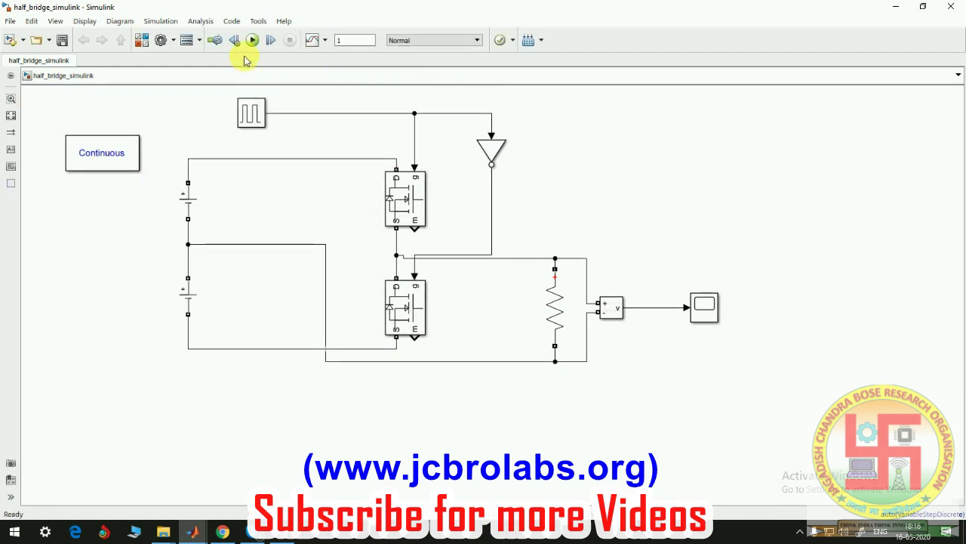
pyautogui.click(253, 40)
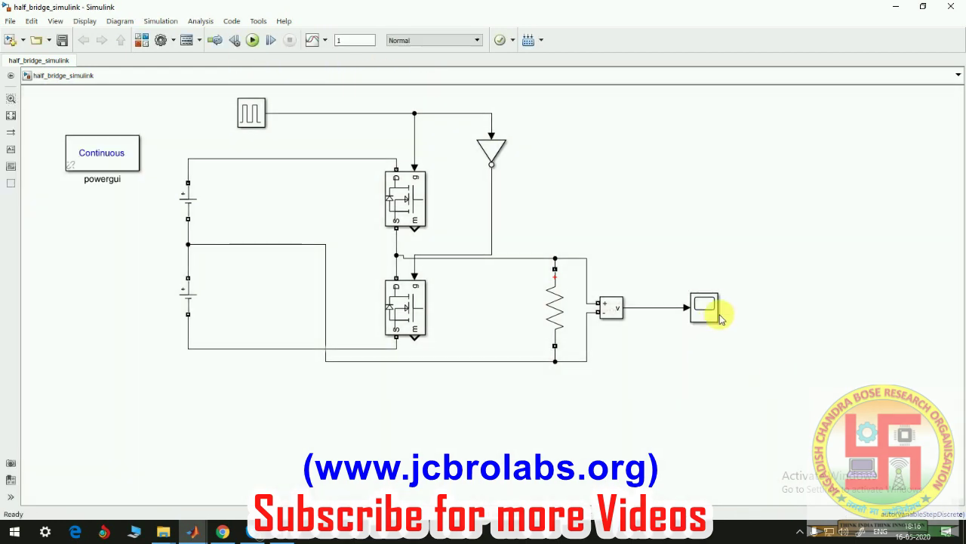
pyautogui.doubleClick(706, 306)
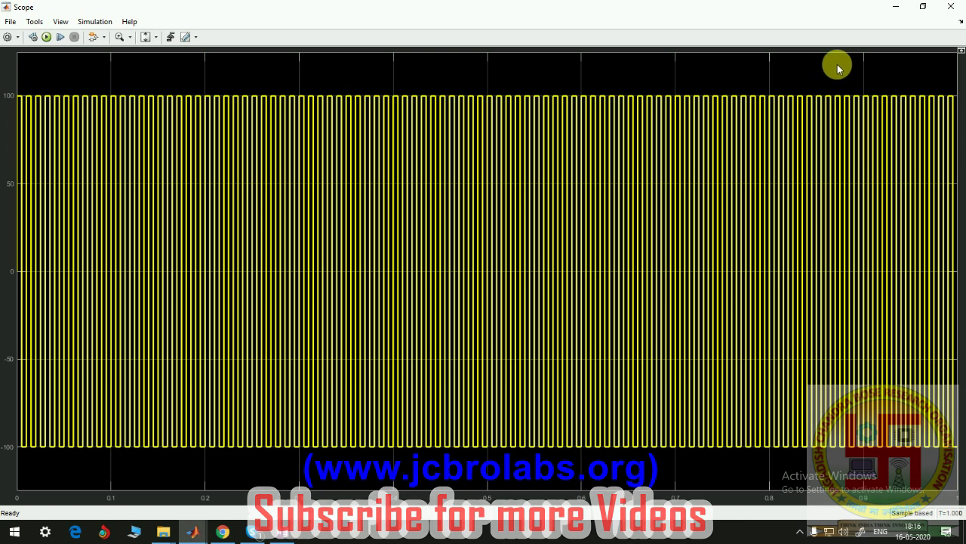
pyautogui.click(195, 530)
pyautogui.click(430, 468)
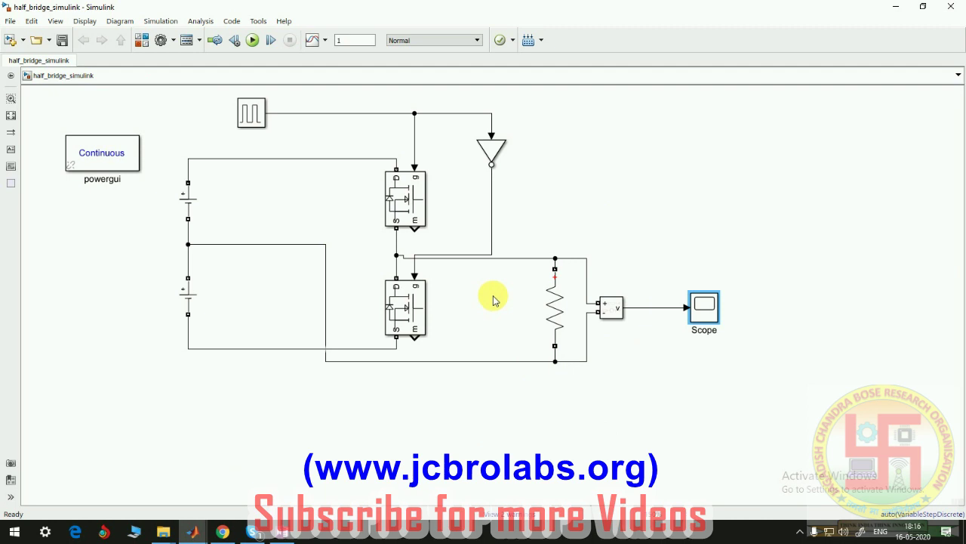
pyautogui.click(566, 436)
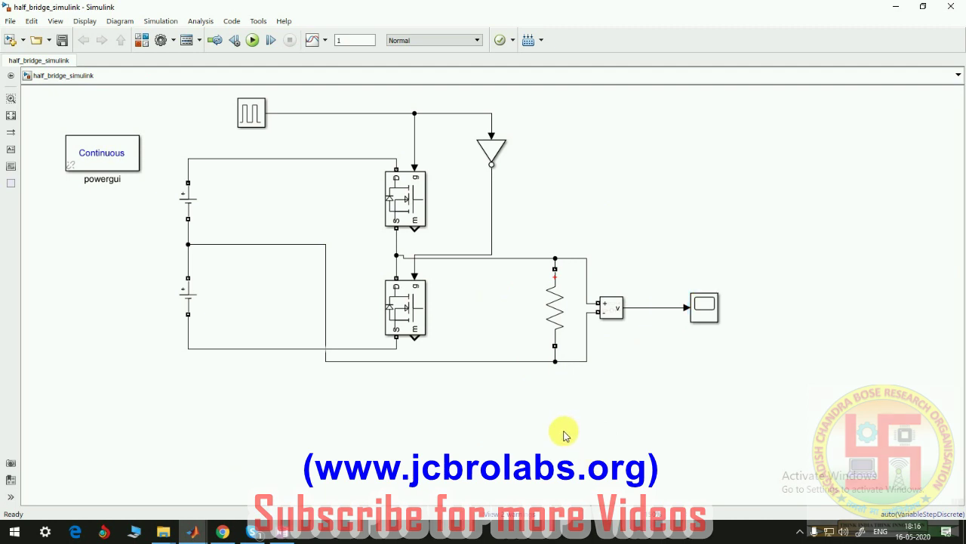